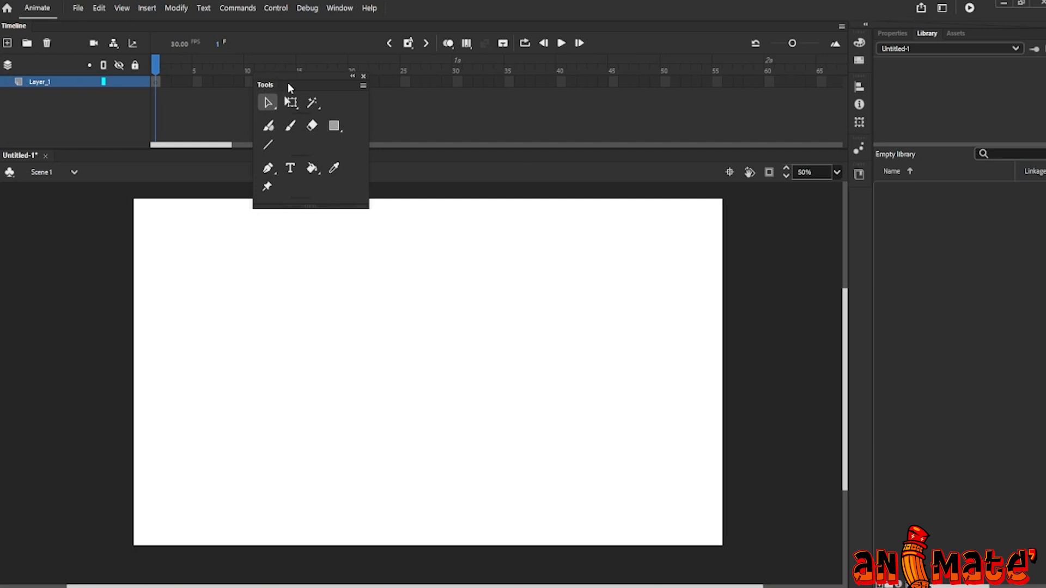
- Move the floating Tools panel, close it, and reopen it
{"action": "left_click_drag", "start_coordinate": [287, 85], "coordinate": [139, 224]}
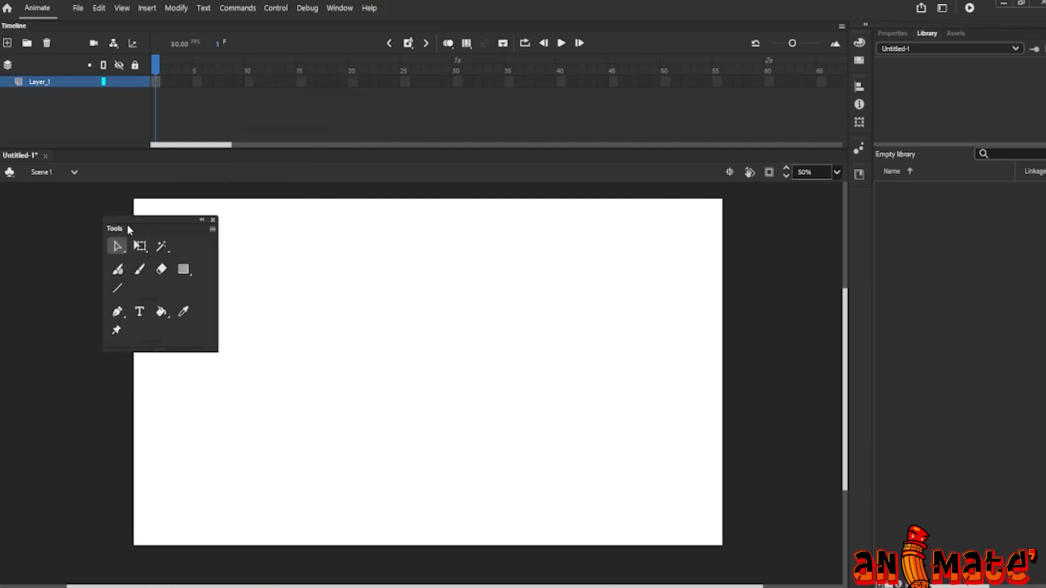
{"action": "left_click", "coordinate": [213, 221]}
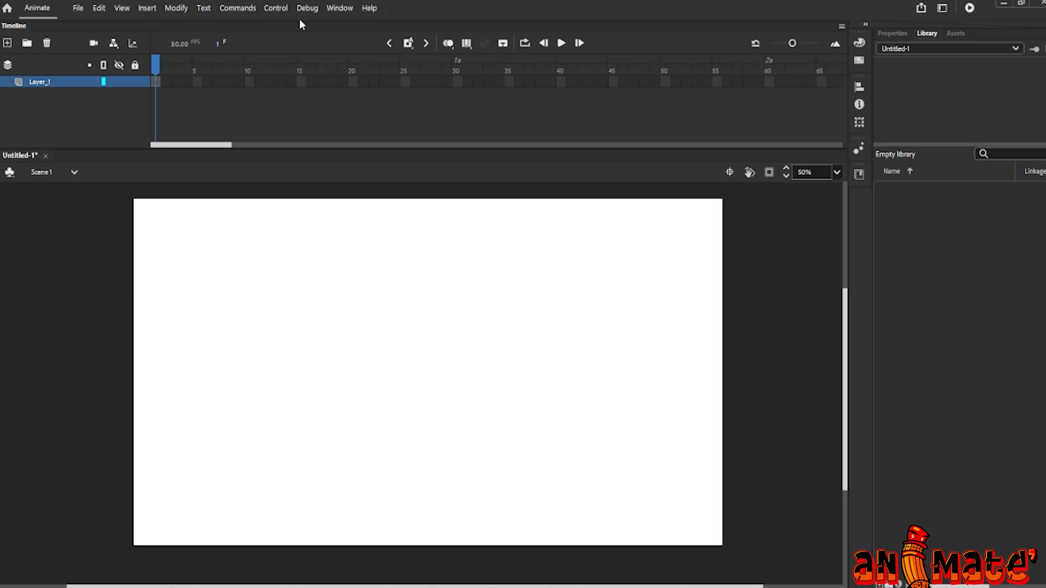
{"action": "left_click", "coordinate": [341, 10]}
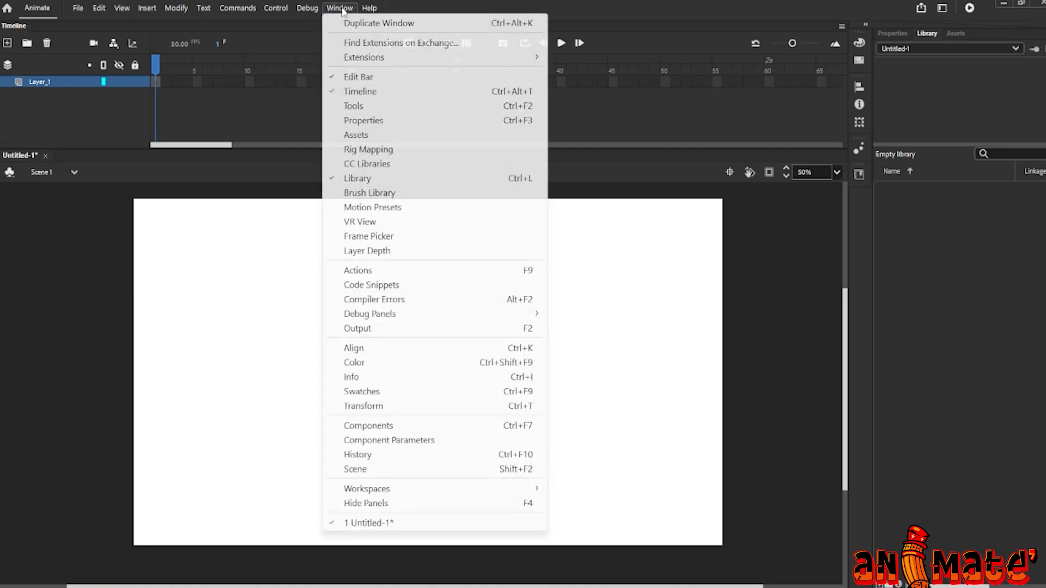
{"action": "left_click", "coordinate": [355, 112]}
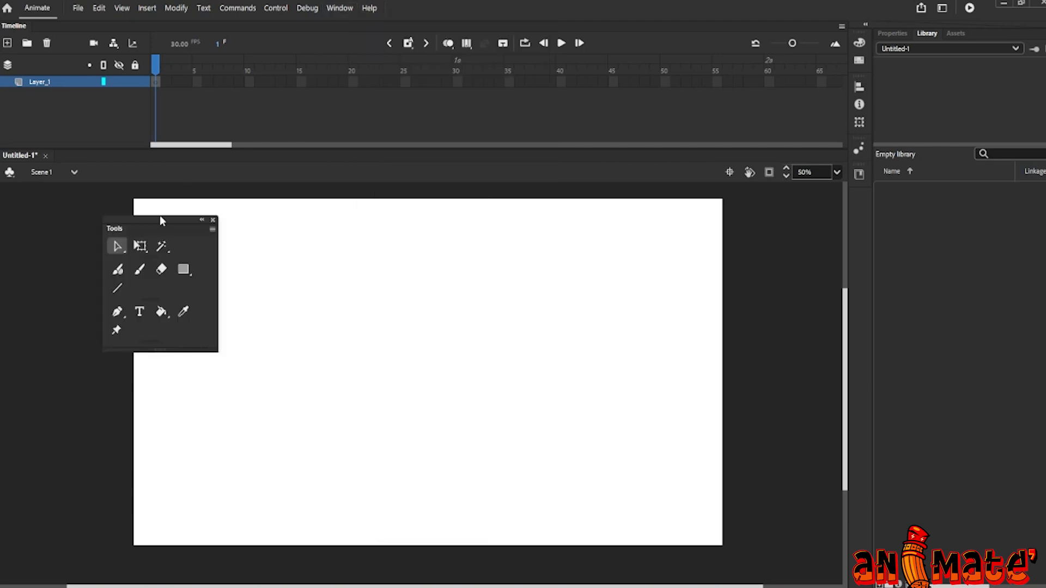
- Dock the Tools panel along the workspace's left edge and narrow it to a single column of tools
{"action": "left_click_drag", "start_coordinate": [138, 221], "coordinate": [5, 163]}
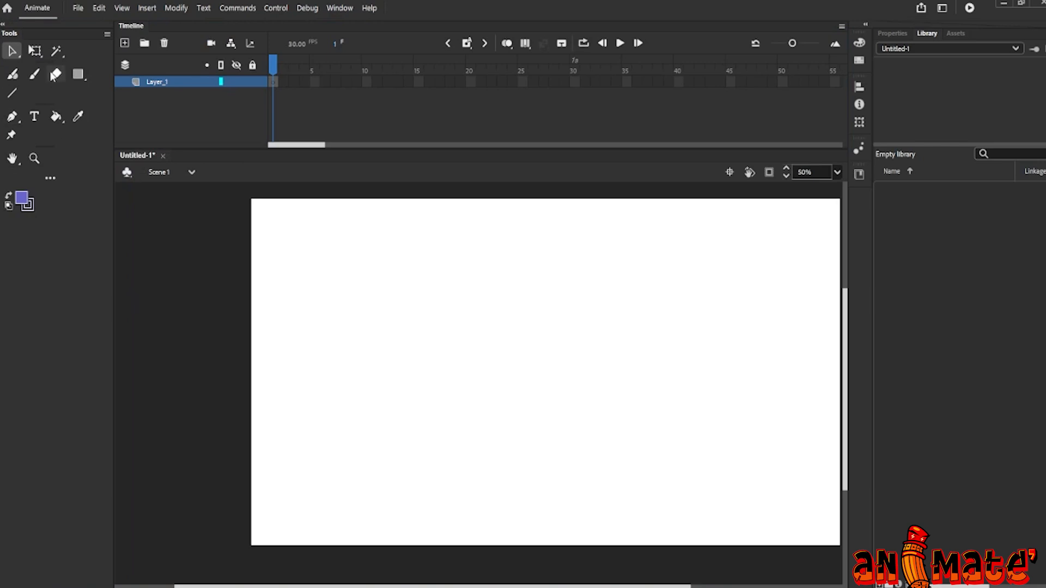
{"action": "left_click_drag", "start_coordinate": [111, 243], "coordinate": [31, 260]}
{"action": "left_click_drag", "start_coordinate": [112, 249], "coordinate": [26, 253]}
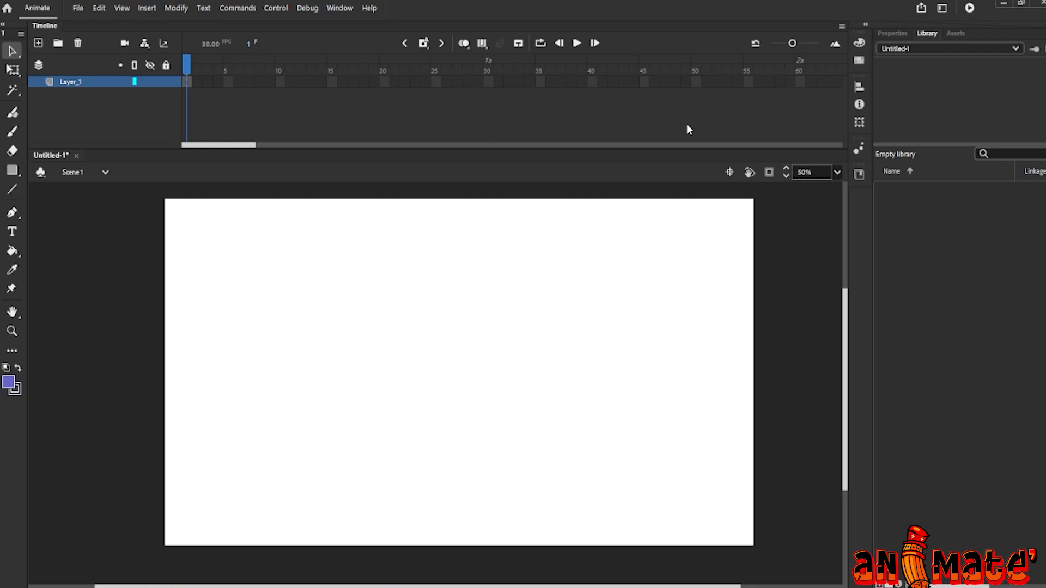
- Draw a purple rectangle with a thin dark outline near the middle of the stage
{"action": "left_click", "coordinate": [12, 51]}
{"action": "left_click", "coordinate": [14, 52]}
{"action": "left_click", "coordinate": [13, 170]}
{"action": "left_click_drag", "start_coordinate": [336, 267], "coordinate": [519, 418]}
- Choose a dark navy fill color and apply it to the rectangle with the Paint Bucket
{"action": "left_click", "coordinate": [9, 383]}
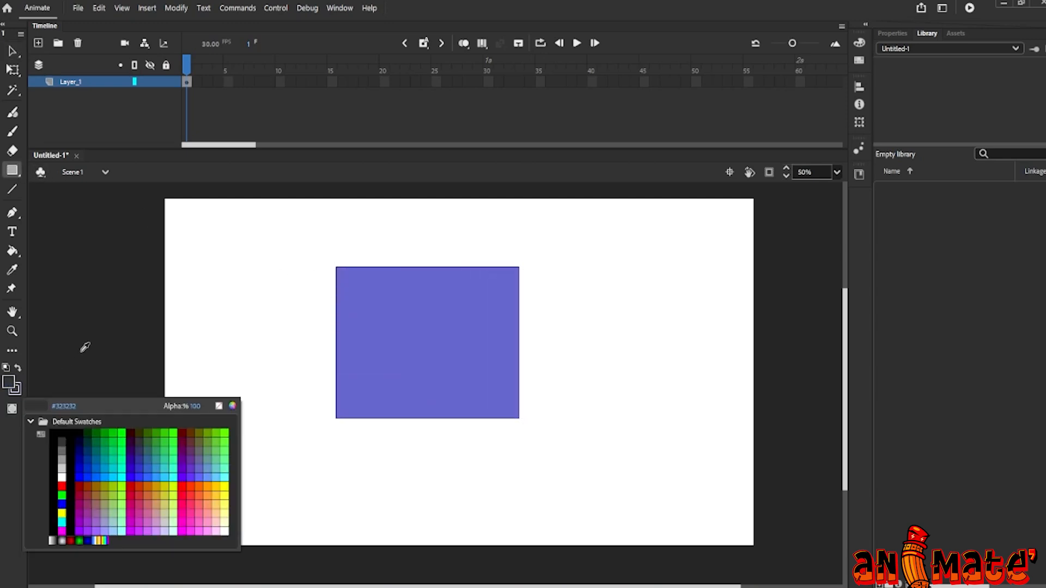
{"action": "left_click", "coordinate": [80, 442]}
{"action": "key", "text": "k"}
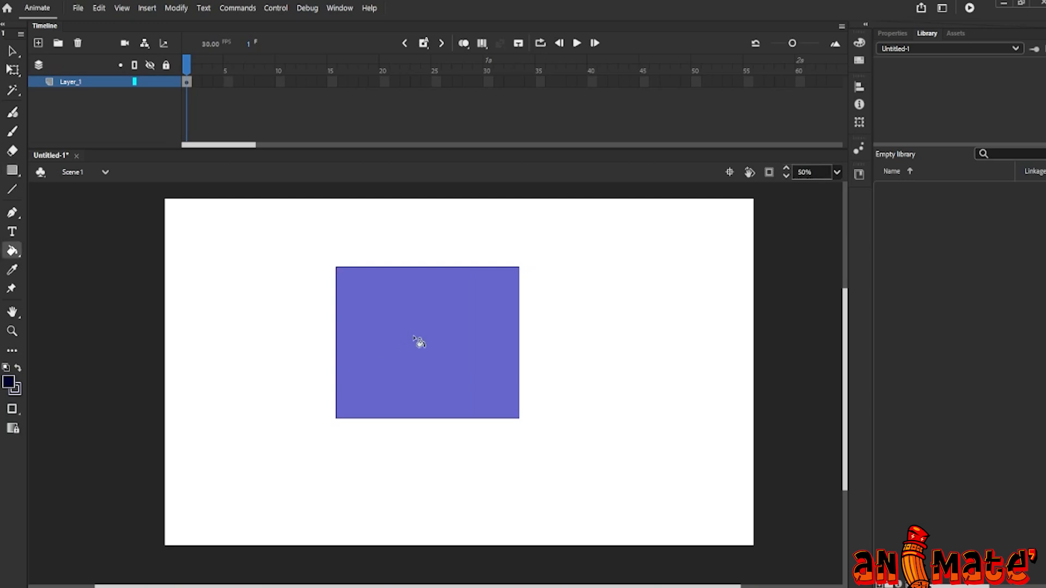
{"action": "left_click", "coordinate": [413, 335]}
- Select the rectangle's fill with the Selection tool, clear the selection, and select the fill again
{"action": "left_click", "coordinate": [13, 54]}
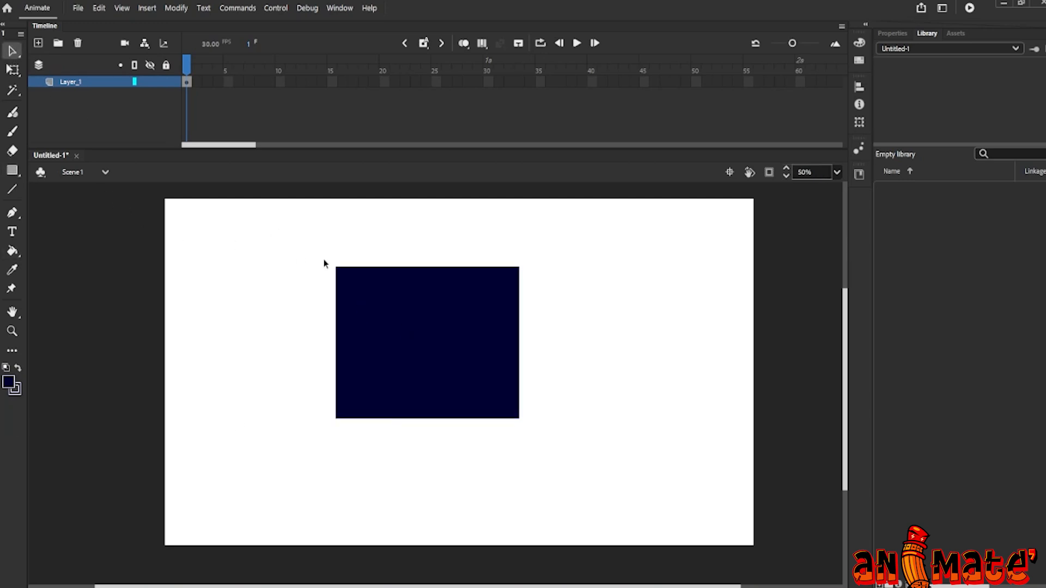
{"action": "left_click", "coordinate": [415, 349]}
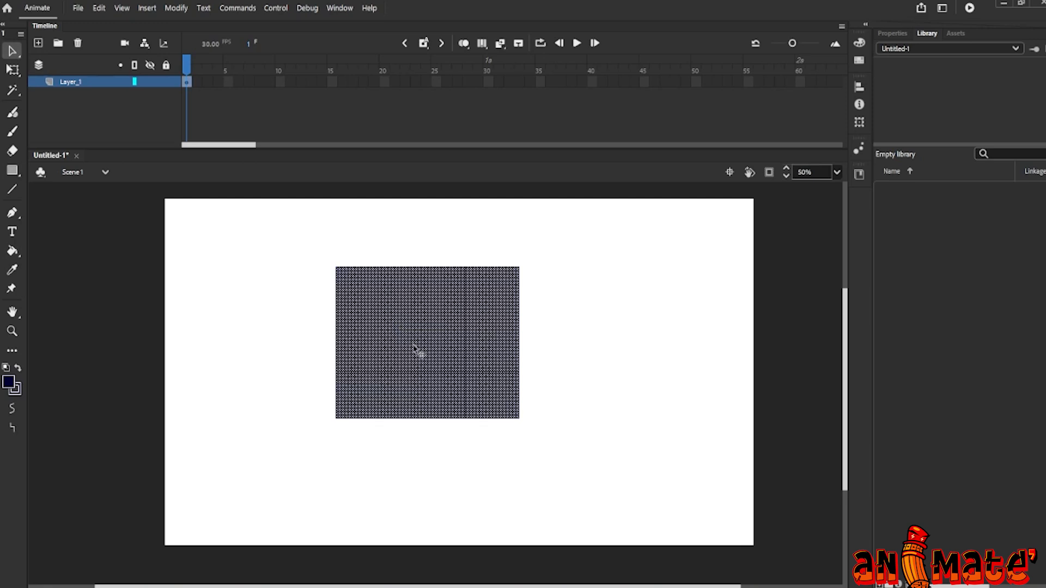
{"action": "left_click", "coordinate": [547, 309]}
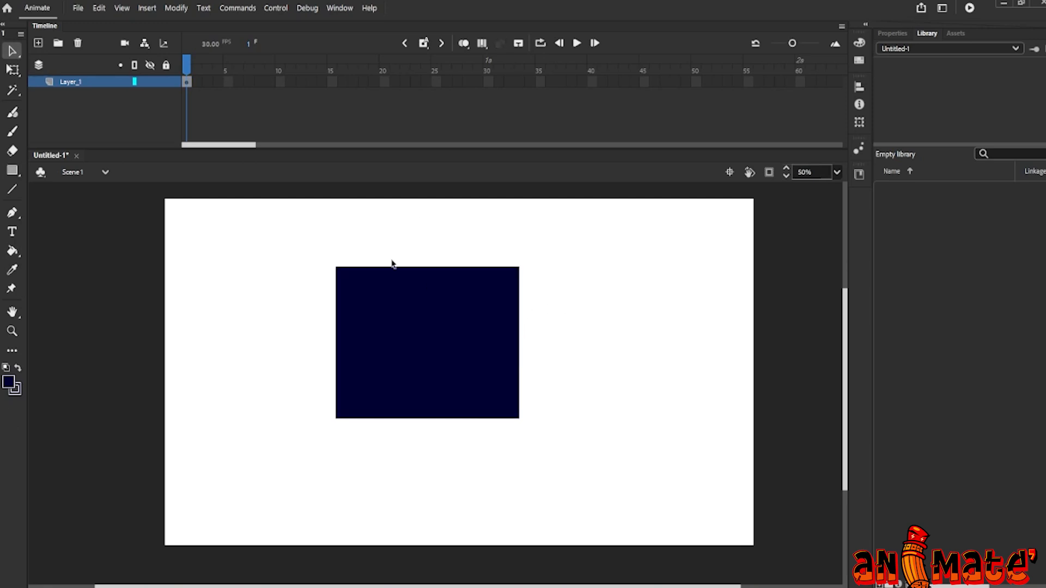
{"action": "left_click", "coordinate": [419, 336]}
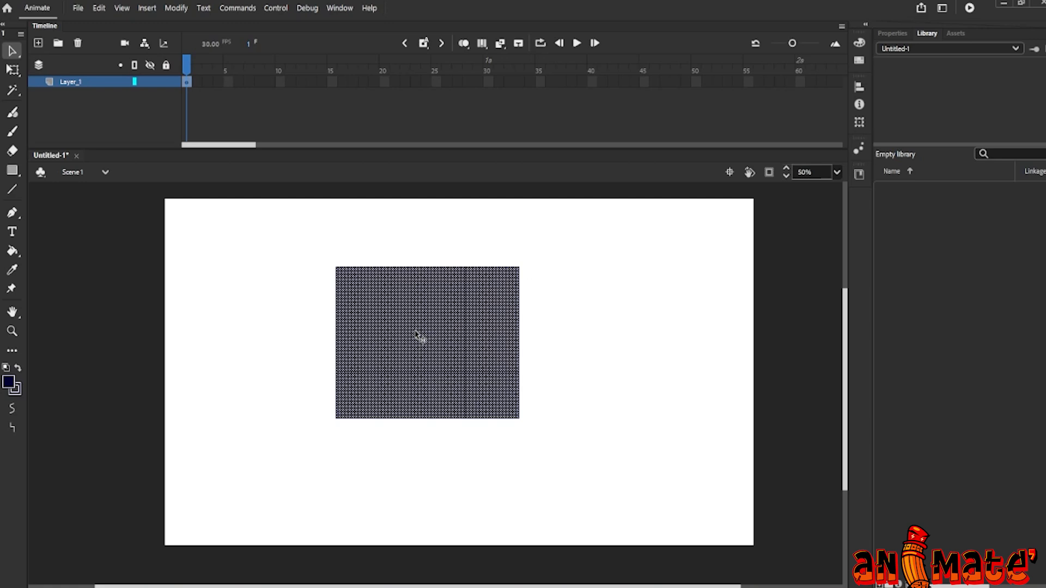
- Select the rectangle's whole outline, then select only its top edge and clear the selection
{"action": "left_click", "coordinate": [391, 267]}
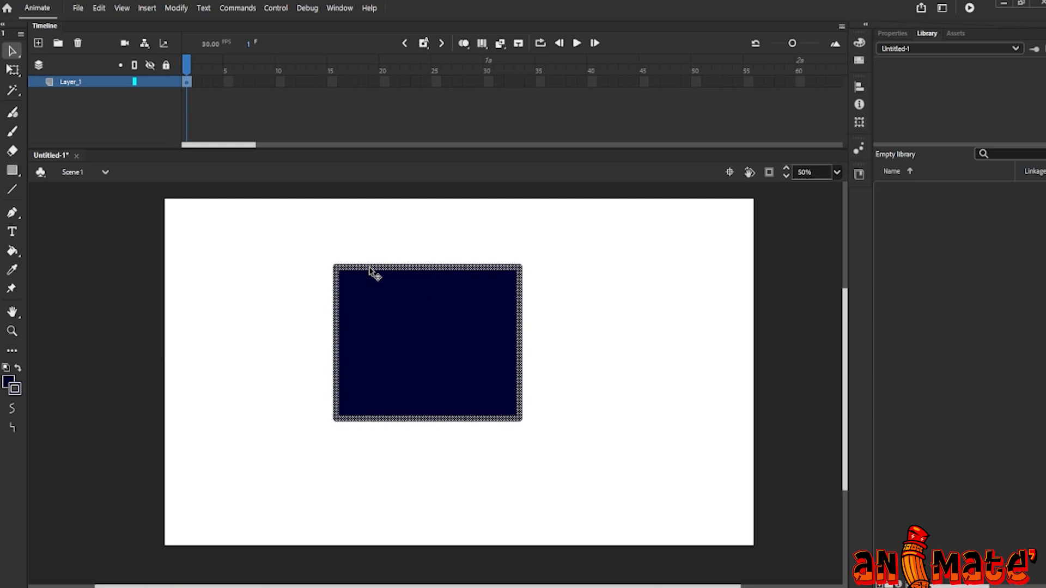
{"action": "left_click", "coordinate": [290, 283]}
{"action": "left_click", "coordinate": [389, 267]}
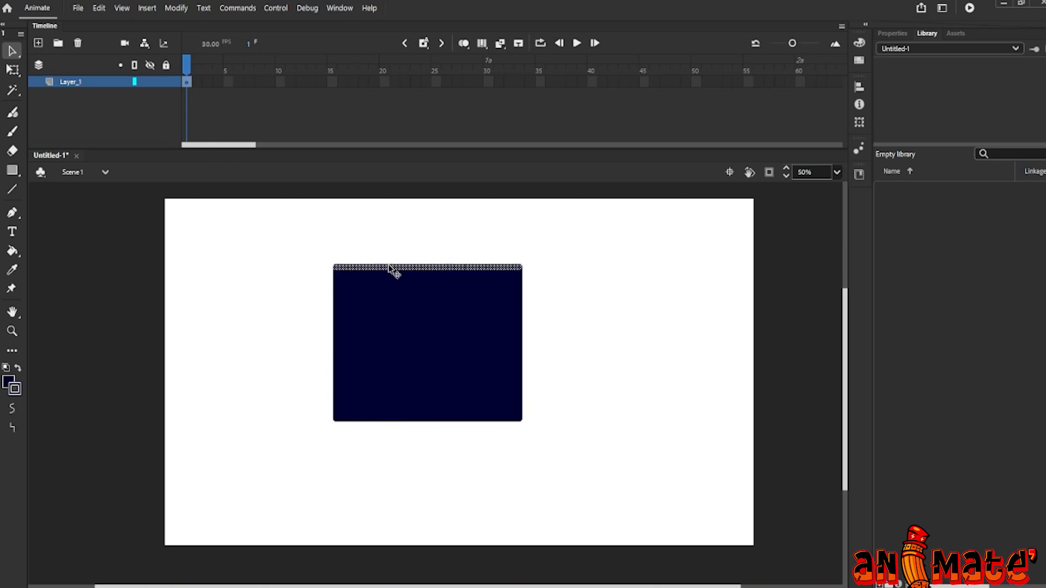
{"action": "left_click", "coordinate": [315, 273]}
- Select the rectangle's fill and outline together with a selection marquee, deselect, and repeat
{"action": "left_click_drag", "start_coordinate": [286, 230], "coordinate": [586, 464]}
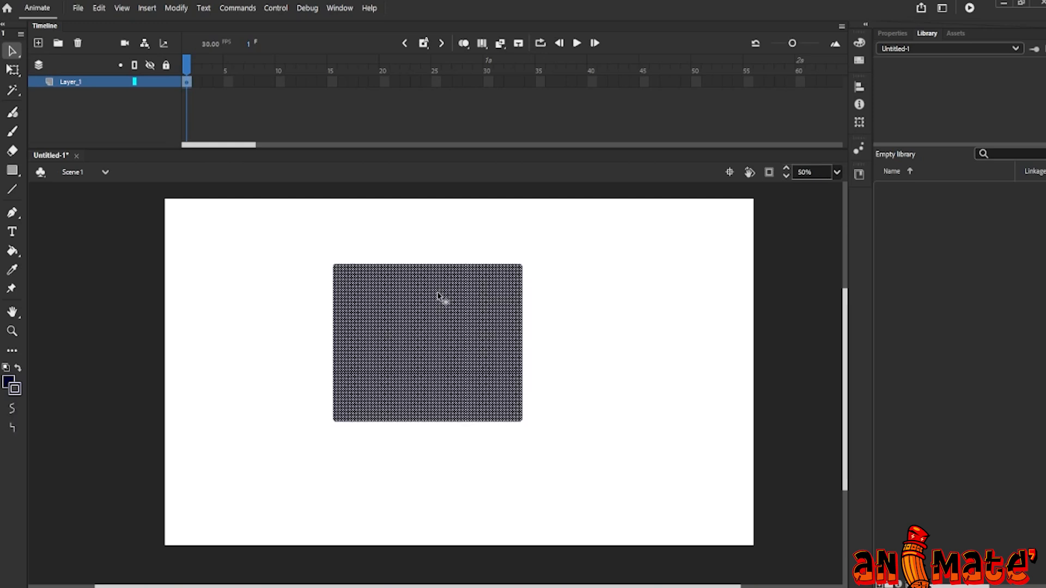
{"action": "key", "text": "Escape"}
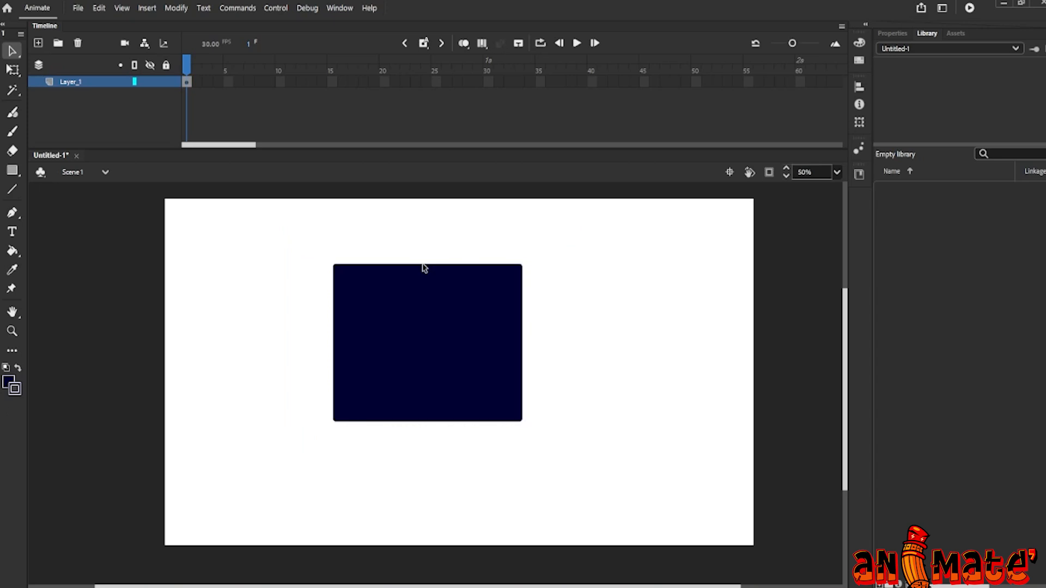
{"action": "left_click_drag", "start_coordinate": [280, 243], "coordinate": [558, 435]}
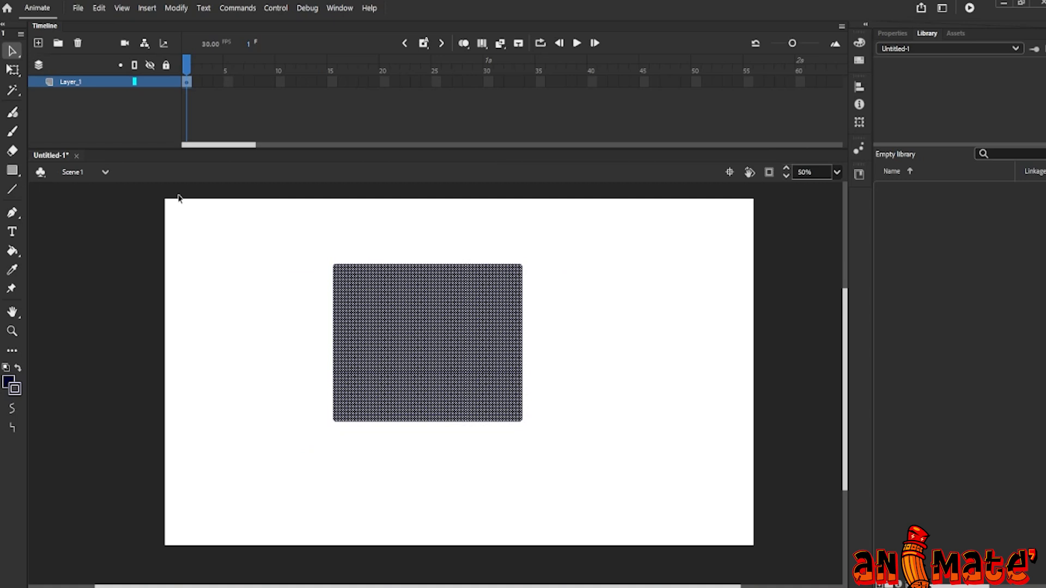
{"action": "left_click", "coordinate": [309, 267]}
- Select only the outline's top edge, then only the rectangle's fill, and deselect
{"action": "left_click", "coordinate": [426, 268]}
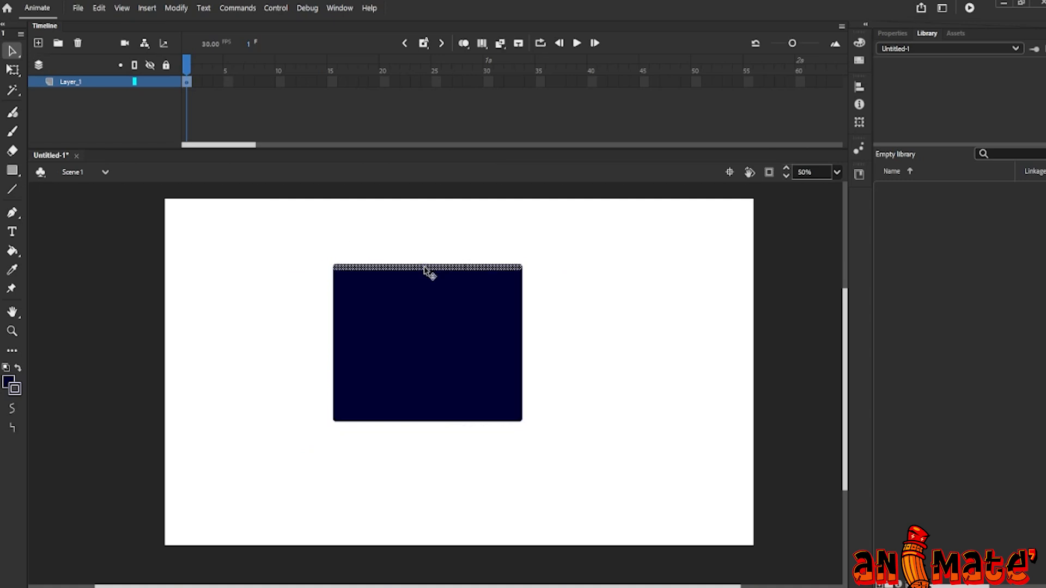
{"action": "left_click", "coordinate": [415, 328]}
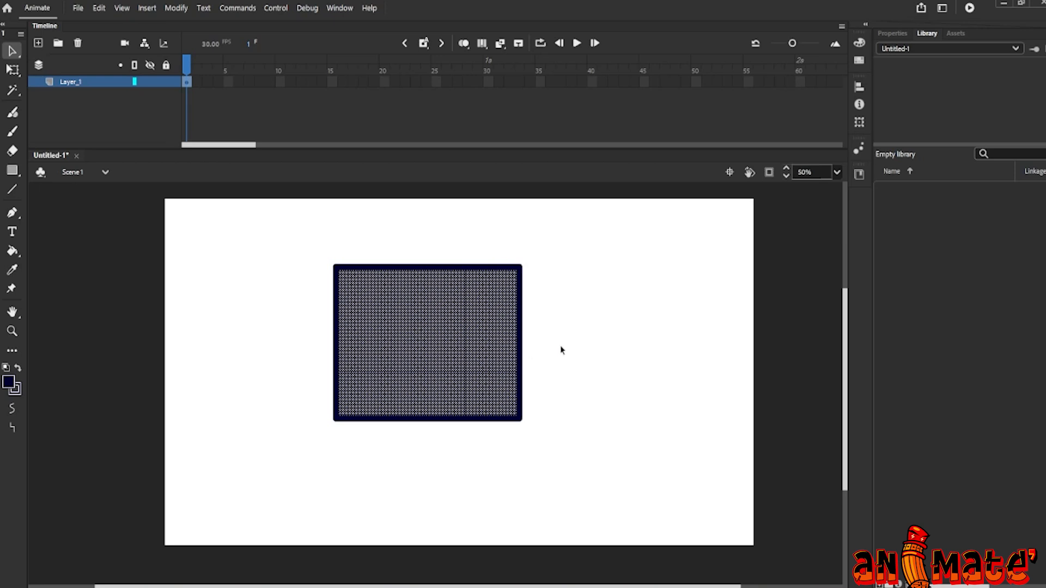
{"action": "left_click", "coordinate": [576, 335]}
- Marquee-select partial areas of the rectangle: the upper-right corner, the right part, the left part and the lower part, then deselect
{"action": "left_click_drag", "start_coordinate": [435, 227], "coordinate": [563, 329]}
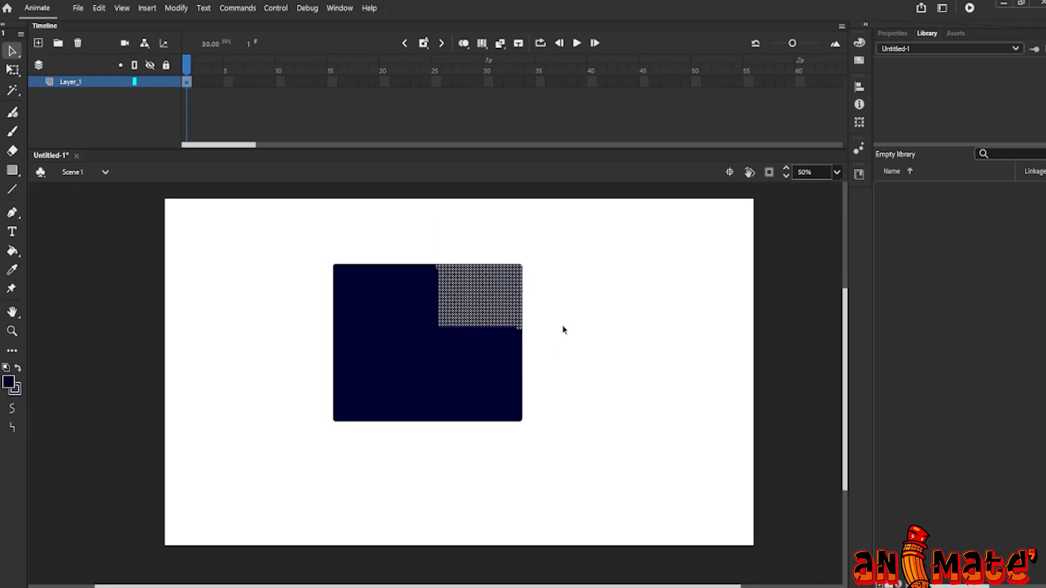
{"action": "left_click", "coordinate": [581, 330]}
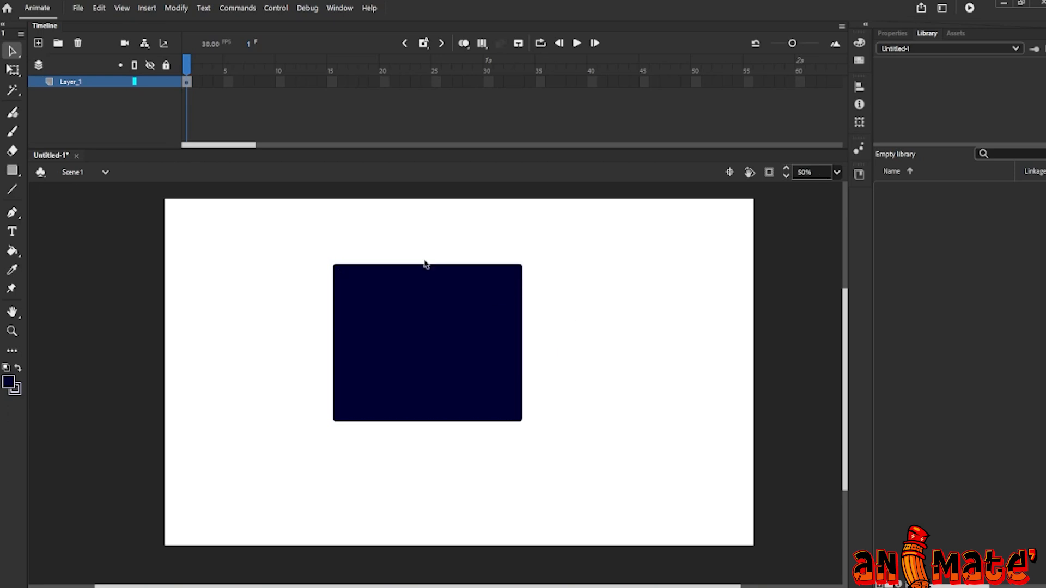
{"action": "left_click_drag", "start_coordinate": [435, 227], "coordinate": [591, 479]}
{"action": "mouse_move", "coordinate": [288, 225]}
{"action": "left_mouse_down"}
{"action": "mouse_move", "coordinate": [403, 423]}
{"action": "mouse_move", "coordinate": [409, 456]}
{"action": "left_mouse_up"}
{"action": "left_click_drag", "start_coordinate": [283, 316], "coordinate": [596, 463]}
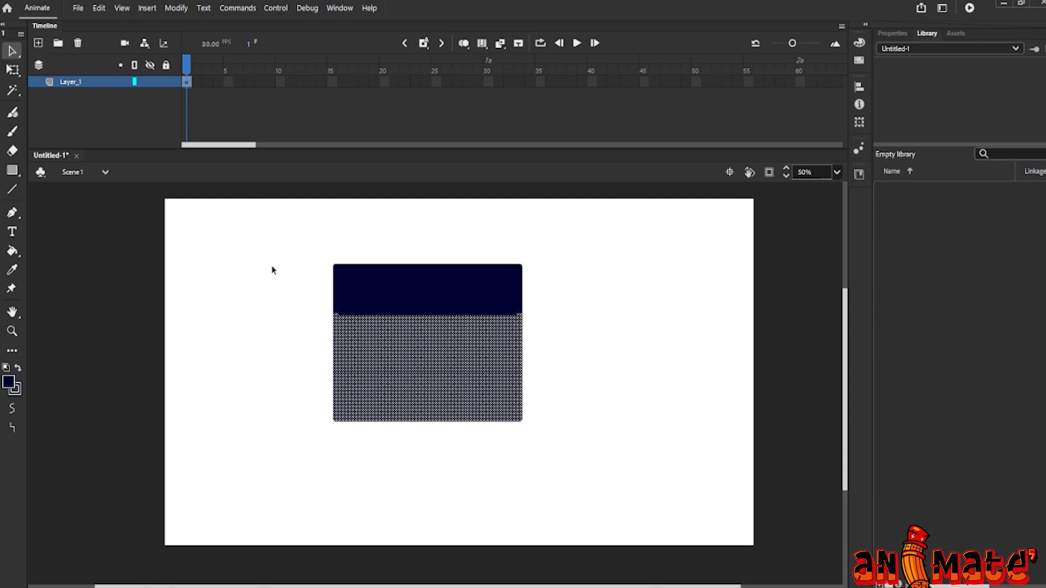
{"action": "left_click", "coordinate": [300, 267]}
- Bend the rectangle's top, right, bottom and left edges outward into curves with the Selection tool
{"action": "left_click_drag", "start_coordinate": [402, 265], "coordinate": [403, 237]}
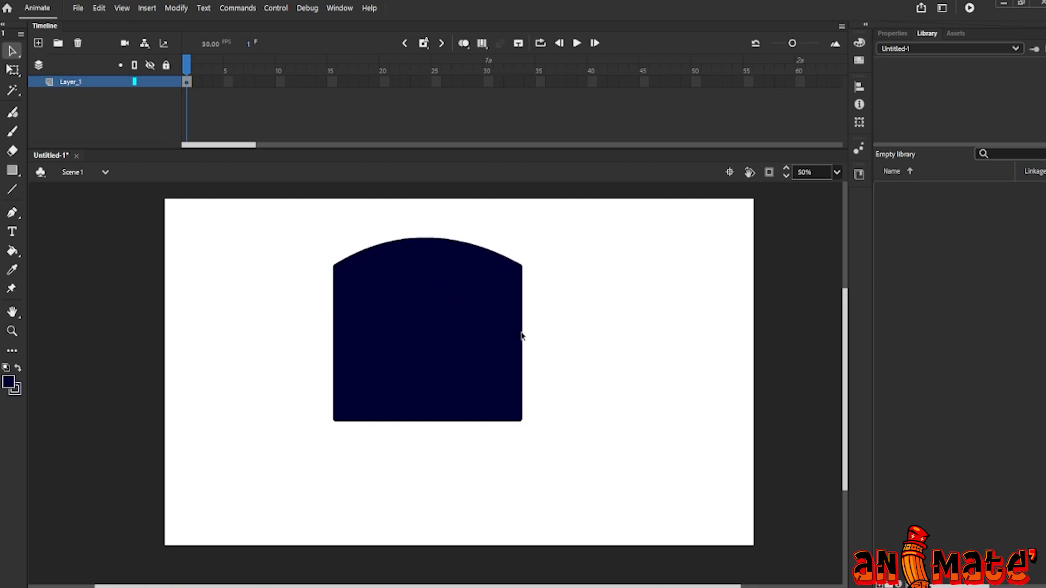
{"action": "left_click_drag", "start_coordinate": [522, 343], "coordinate": [558, 349]}
{"action": "left_click_drag", "start_coordinate": [421, 421], "coordinate": [417, 455]}
{"action": "left_click_drag", "start_coordinate": [335, 350], "coordinate": [289, 347]}
- Bend the shape's top edge inward into a deep curve and refine its left and bottom curves
{"action": "left_click_drag", "start_coordinate": [437, 240], "coordinate": [432, 332]}
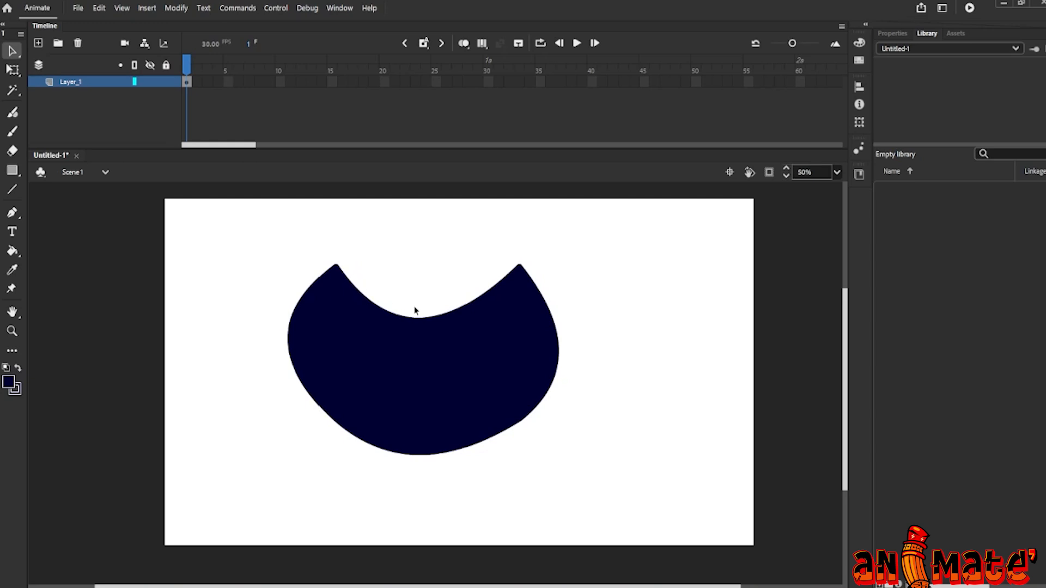
{"action": "mouse_move", "coordinate": [425, 319]}
{"action": "left_mouse_down"}
{"action": "mouse_move", "coordinate": [427, 355]}
{"action": "mouse_move", "coordinate": [416, 220]}
{"action": "mouse_move", "coordinate": [431, 354]}
{"action": "mouse_move", "coordinate": [436, 273]}
{"action": "mouse_move", "coordinate": [427, 355]}
{"action": "mouse_move", "coordinate": [436, 281]}
{"action": "mouse_move", "coordinate": [432, 350]}
{"action": "mouse_move", "coordinate": [432, 337]}
{"action": "left_mouse_up"}
{"action": "left_click_drag", "start_coordinate": [294, 366], "coordinate": [309, 411]}
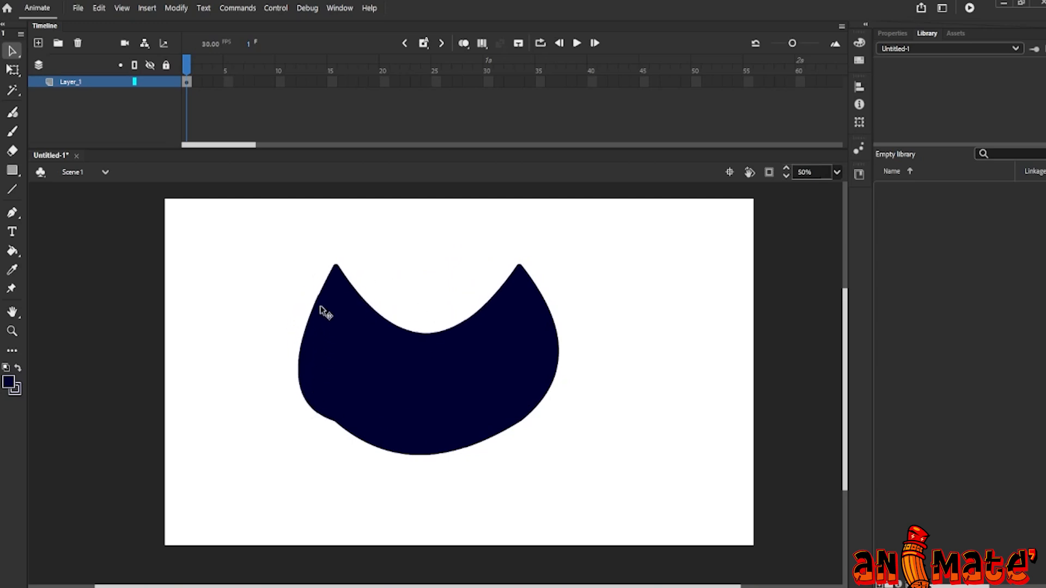
{"action": "left_click_drag", "start_coordinate": [320, 301], "coordinate": [308, 283]}
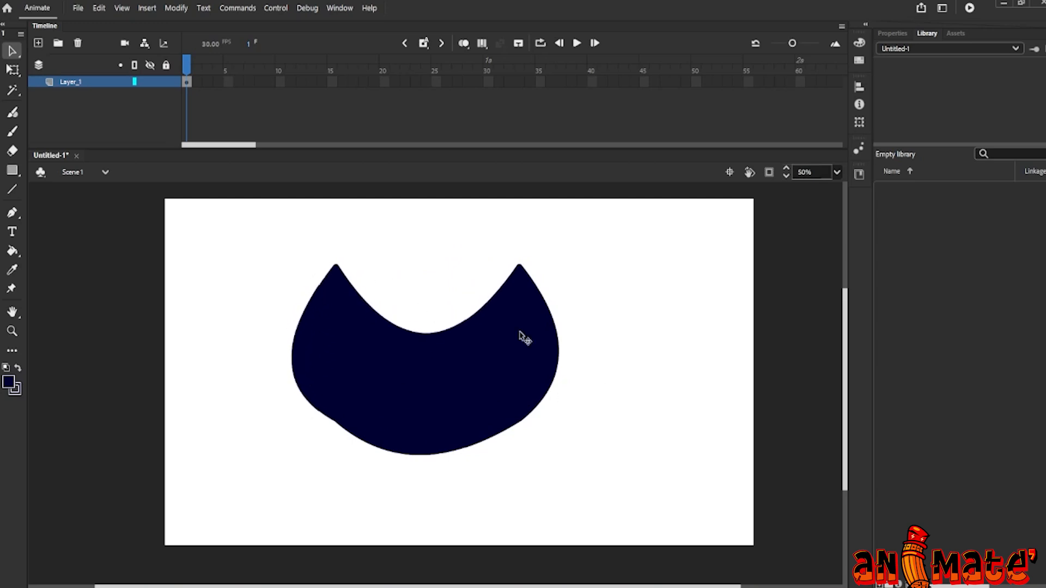
{"action": "left_click_drag", "start_coordinate": [485, 439], "coordinate": [489, 462]}
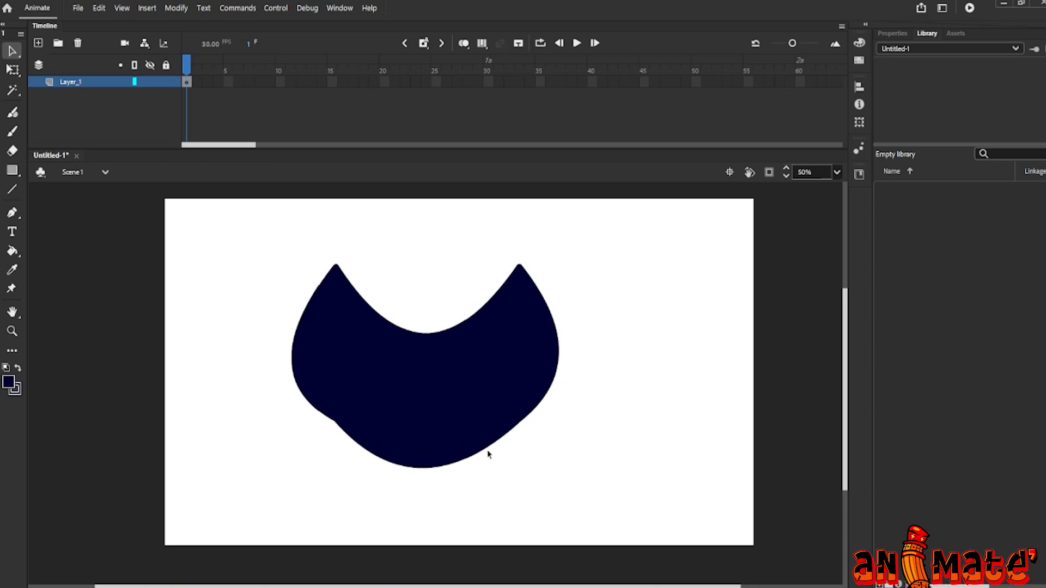
- Show the shape's anchor points with the Subselection tool and raise the upper-right anchor's inner handle to flatten the top curve
{"action": "left_click", "coordinate": [15, 53]}
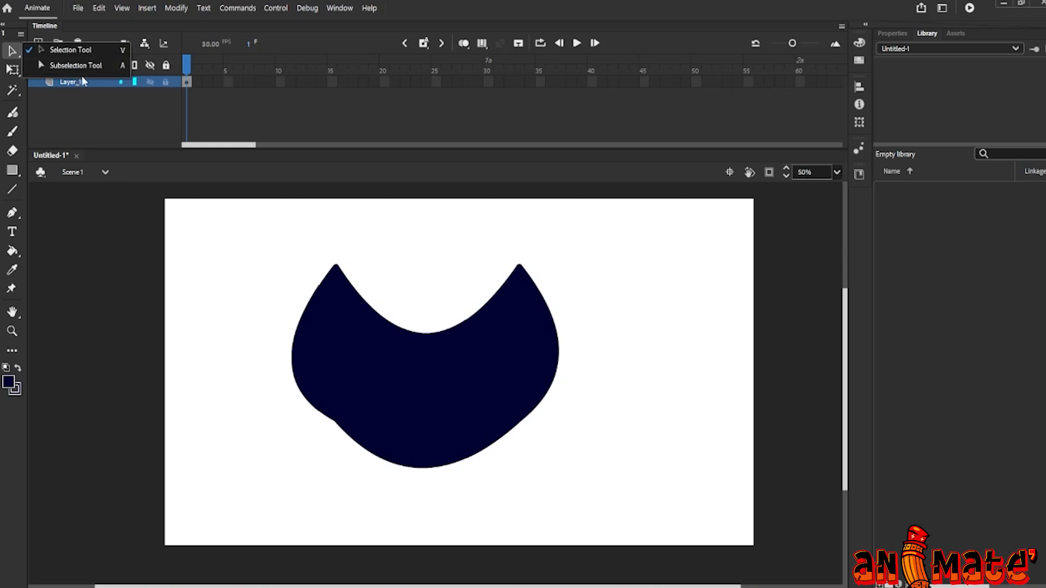
{"action": "left_click", "coordinate": [102, 66]}
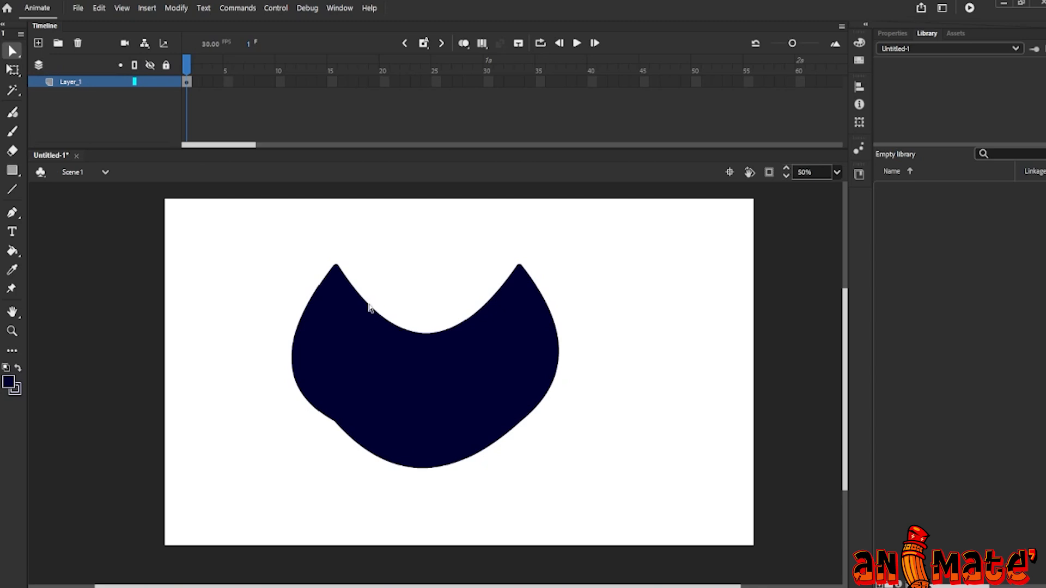
{"action": "left_click", "coordinate": [368, 310]}
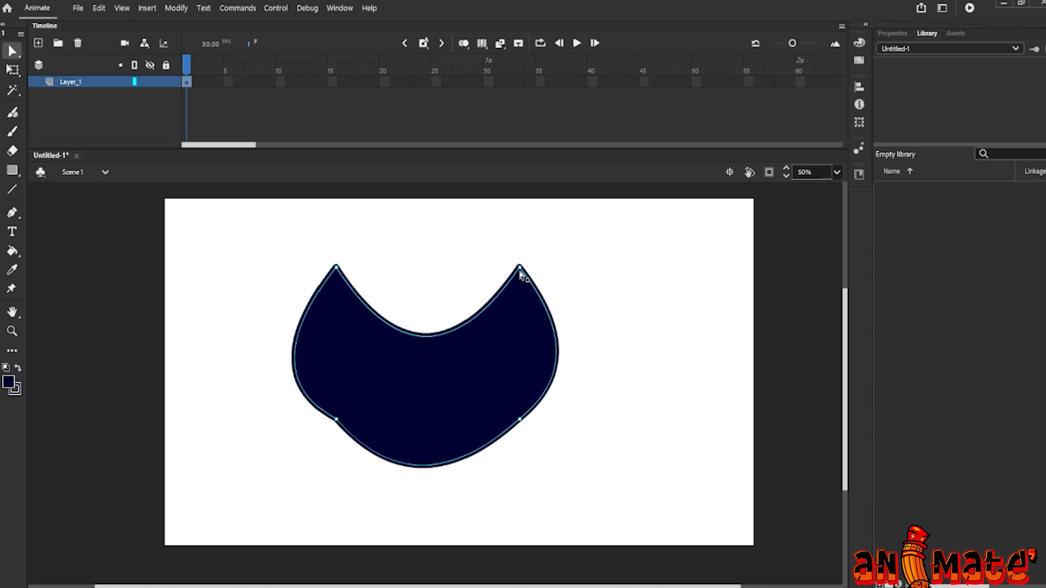
{"action": "left_click", "coordinate": [521, 270]}
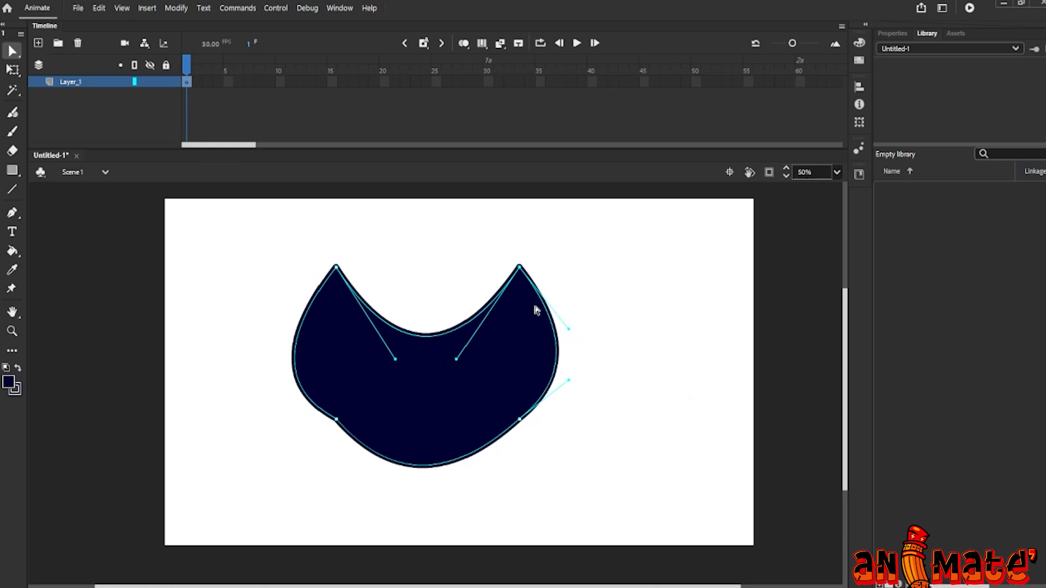
{"action": "left_click_drag", "start_coordinate": [456, 364], "coordinate": [451, 309]}
{"action": "left_click", "coordinate": [450, 309]}
{"action": "left_click", "coordinate": [521, 268]}
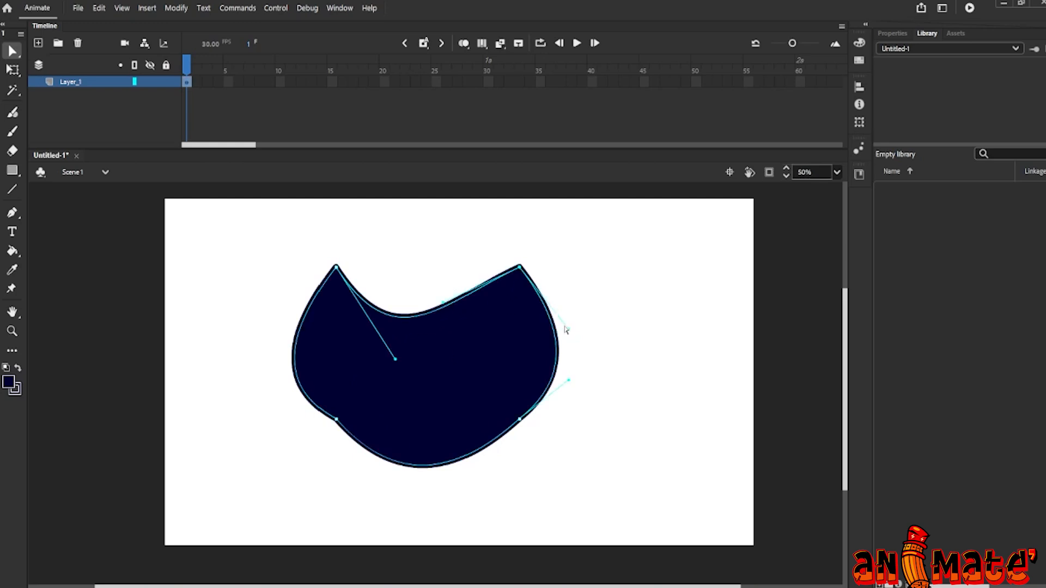
- Adjust the curve handles of the upper-right and lower-right anchors to make the shape's right side and bottom bulge
{"action": "left_click_drag", "start_coordinate": [521, 362], "coordinate": [573, 206]}
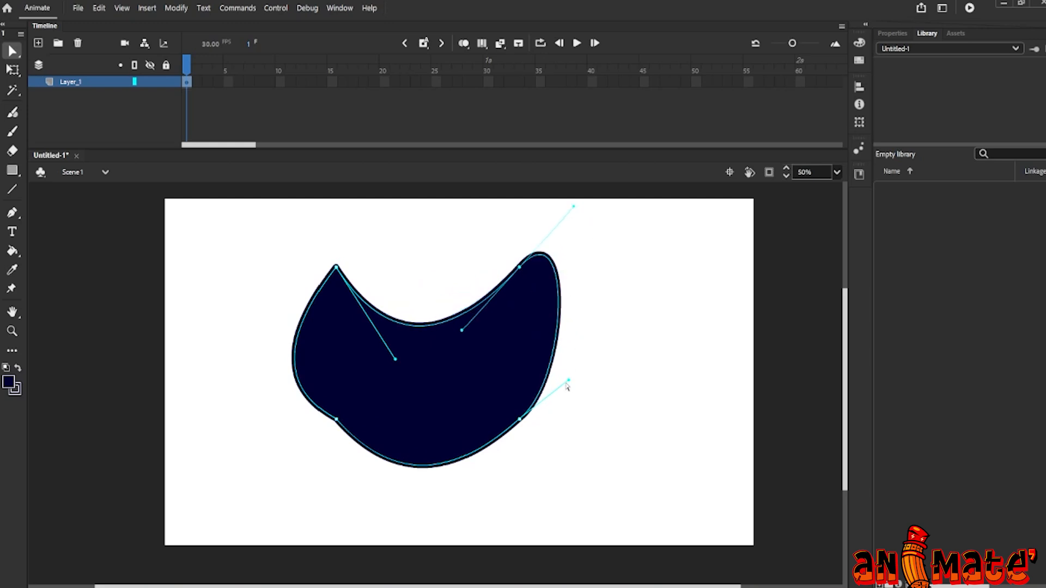
{"action": "left_click_drag", "start_coordinate": [569, 384], "coordinate": [573, 438]}
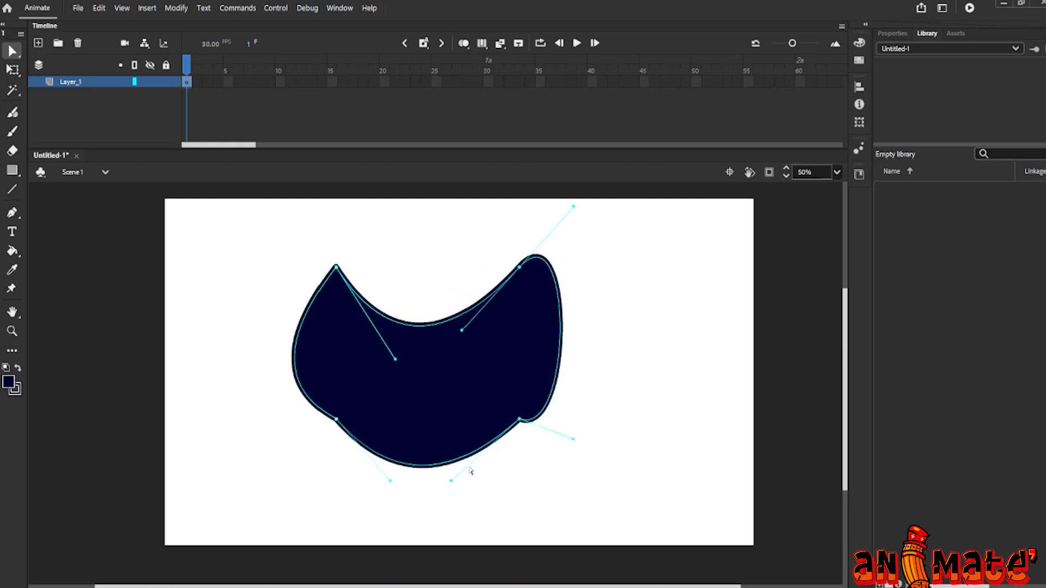
{"action": "left_click_drag", "start_coordinate": [452, 482], "coordinate": [510, 501]}
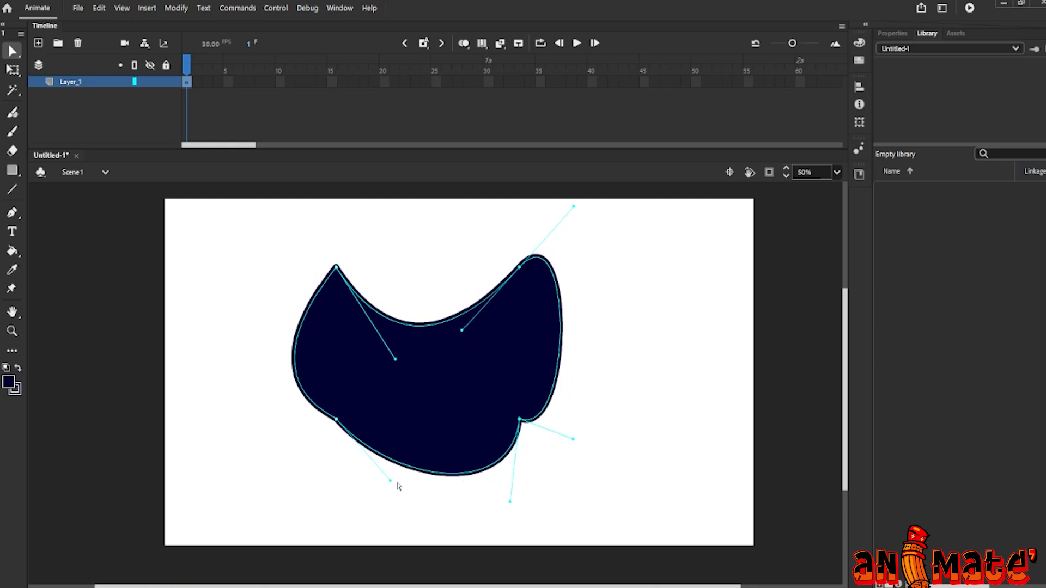
- Adjust the curve handles of the left anchors and the lower-right anchor to round the shape's left side and hollow its right side
{"action": "left_click_drag", "start_coordinate": [390, 483], "coordinate": [408, 224]}
{"action": "left_click_drag", "start_coordinate": [279, 338], "coordinate": [256, 252]}
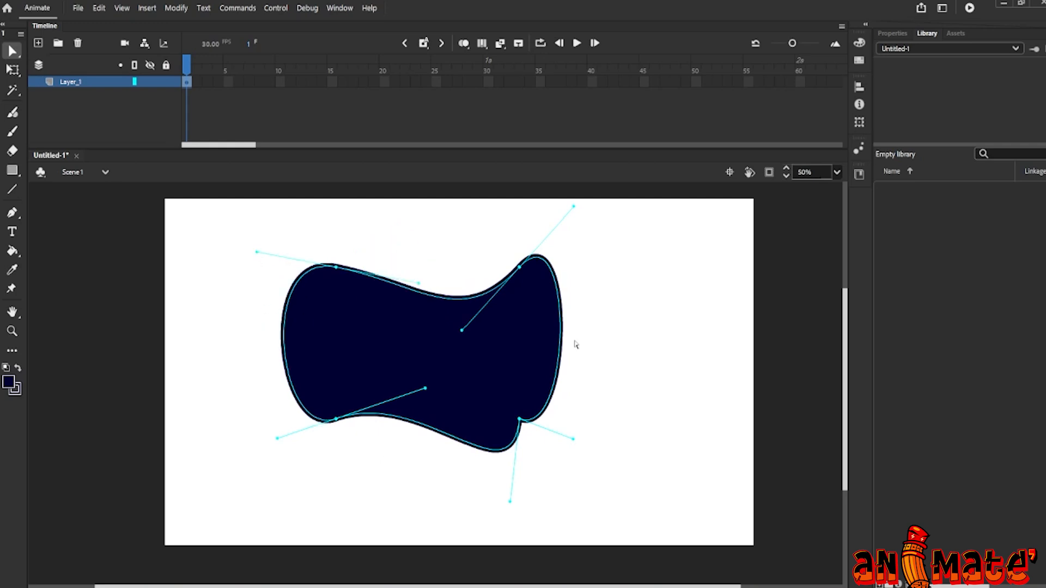
{"action": "left_click", "coordinate": [576, 430]}
{"action": "left_click", "coordinate": [525, 424]}
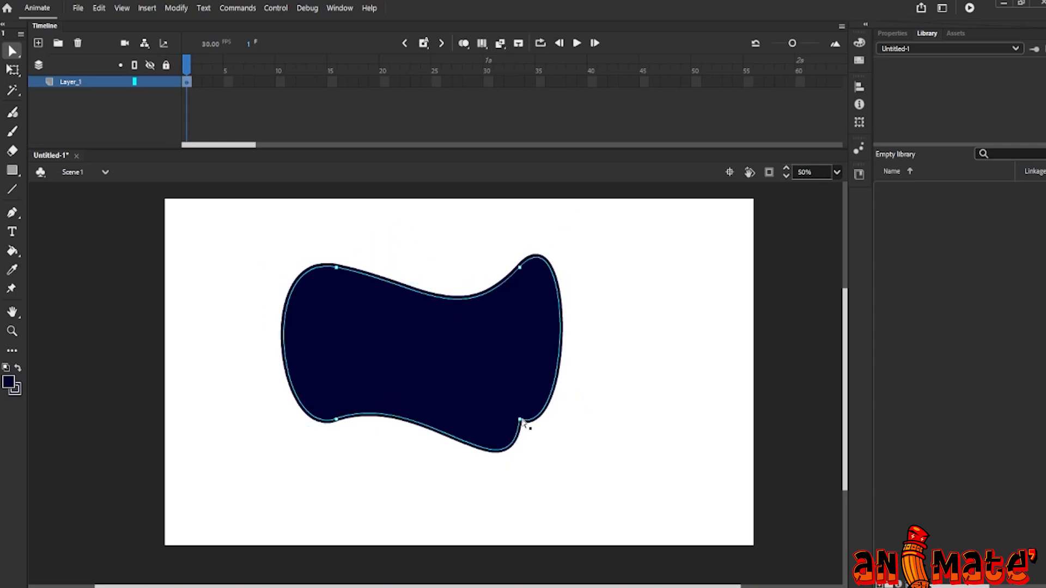
{"action": "left_click", "coordinate": [520, 421]}
{"action": "left_click_drag", "start_coordinate": [573, 439], "coordinate": [467, 329]}
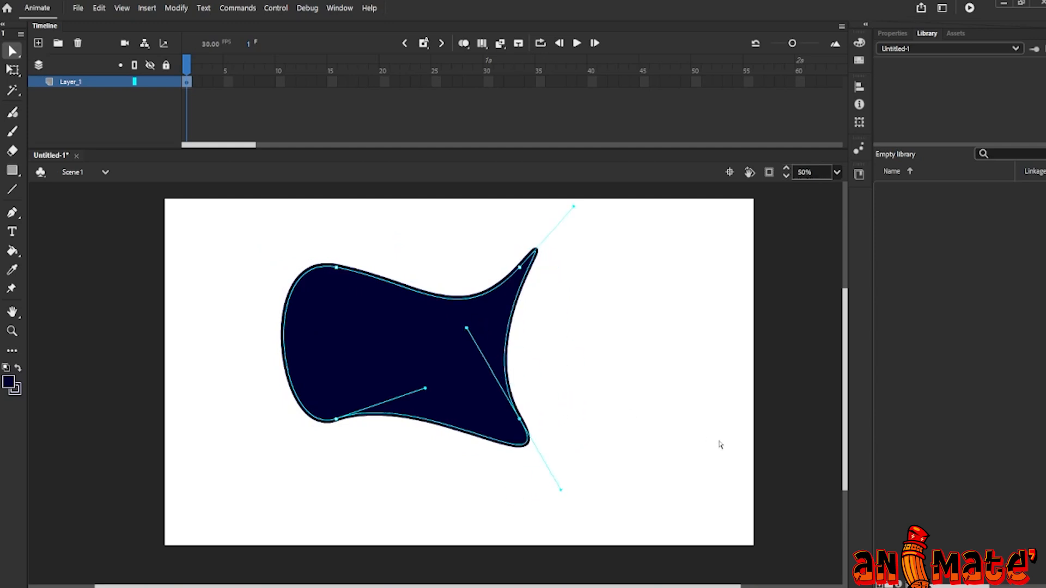
{"action": "left_click", "coordinate": [605, 376]}
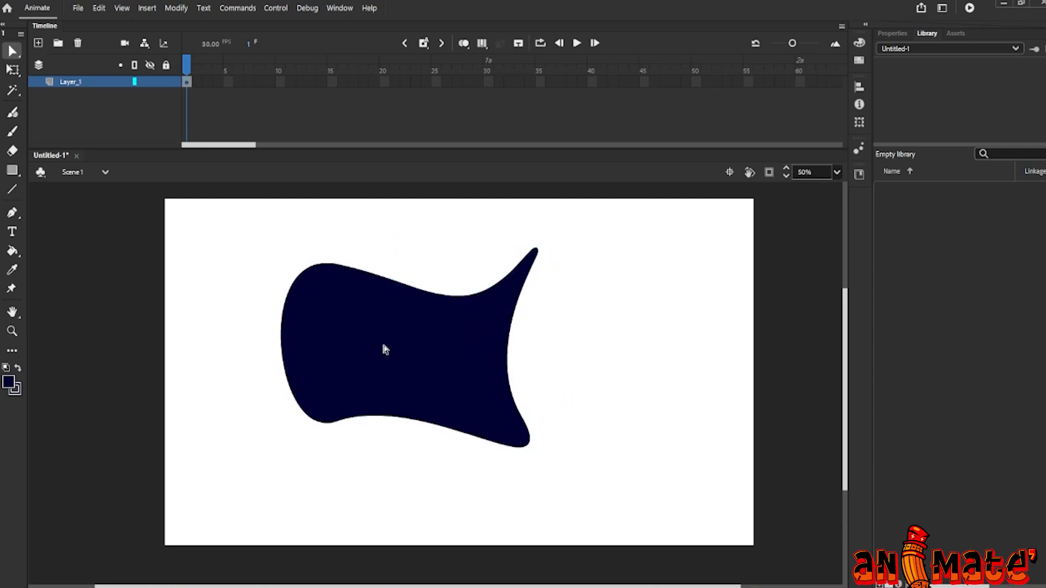
- Show the shape's anchor points with the Subselection tool, and select the whole shape with the Selection tool
{"action": "left_click", "coordinate": [376, 280]}
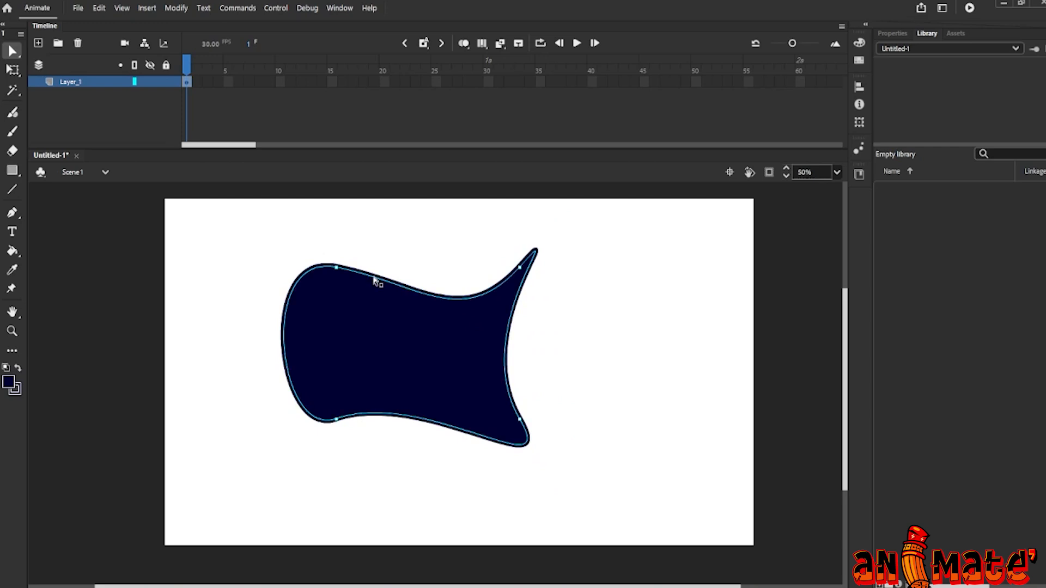
{"action": "key", "text": "Escape"}
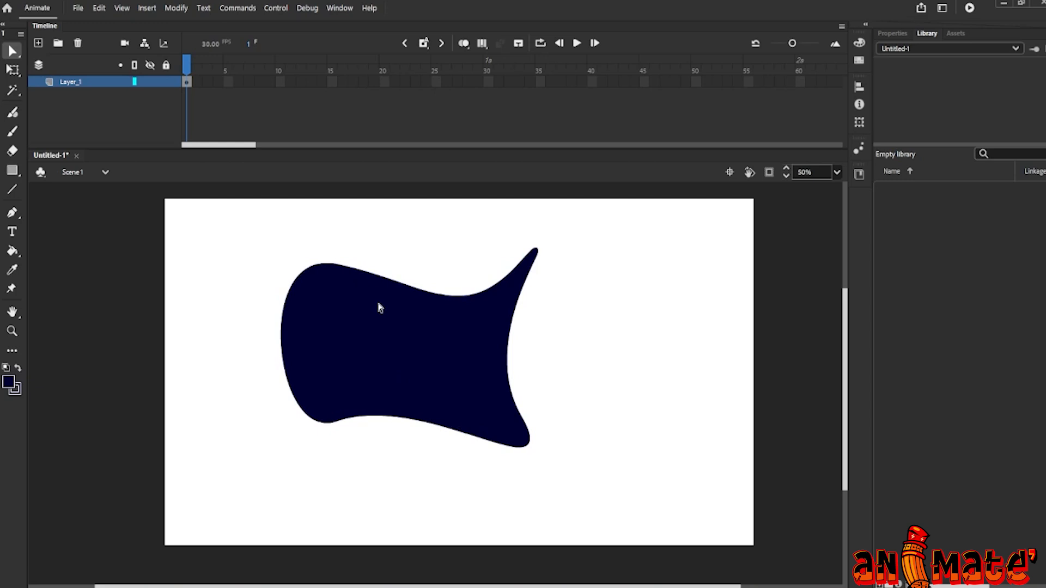
{"action": "left_click", "coordinate": [377, 329]}
{"action": "mouse_move", "coordinate": [253, 219]}
{"action": "left_mouse_down"}
{"action": "mouse_move", "coordinate": [332, 310]}
{"action": "mouse_move", "coordinate": [530, 485]}
{"action": "mouse_move", "coordinate": [575, 507]}
{"action": "left_mouse_up"}
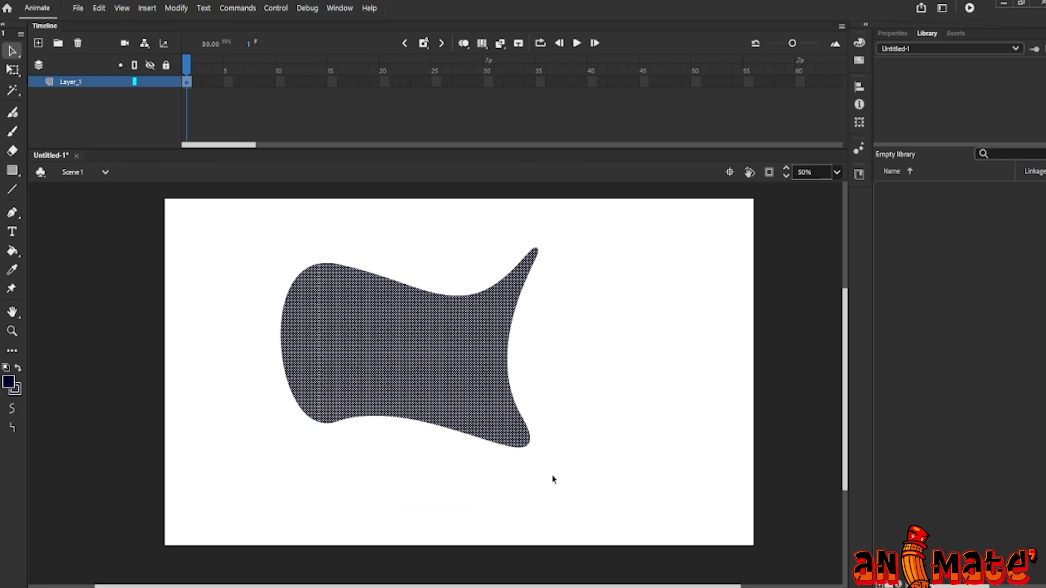
{"action": "key", "text": "Delete"}
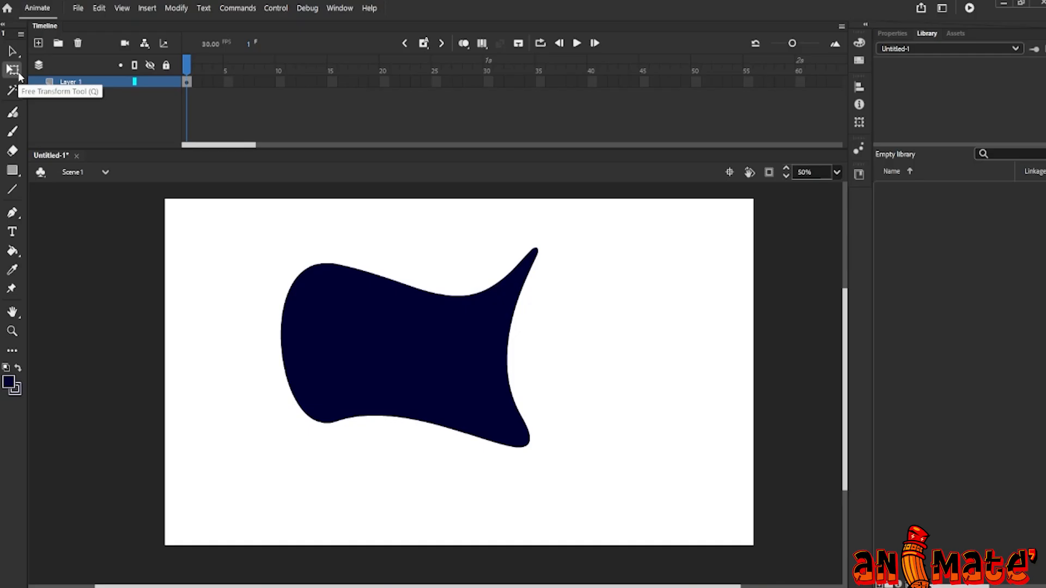
- Try moving only the shape's fill away from its outline with the Free Transform tool, and undo the move
{"action": "left_click", "coordinate": [381, 335]}
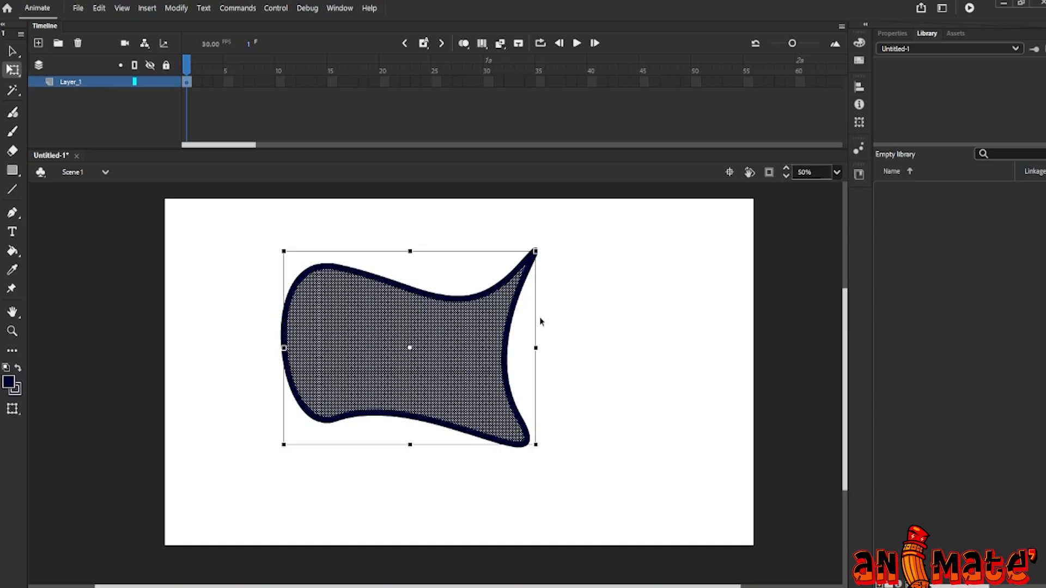
{"action": "mouse_move", "coordinate": [443, 329]}
{"action": "left_mouse_down"}
{"action": "mouse_move", "coordinate": [477, 341]}
{"action": "mouse_move", "coordinate": [470, 336]}
{"action": "left_mouse_up"}
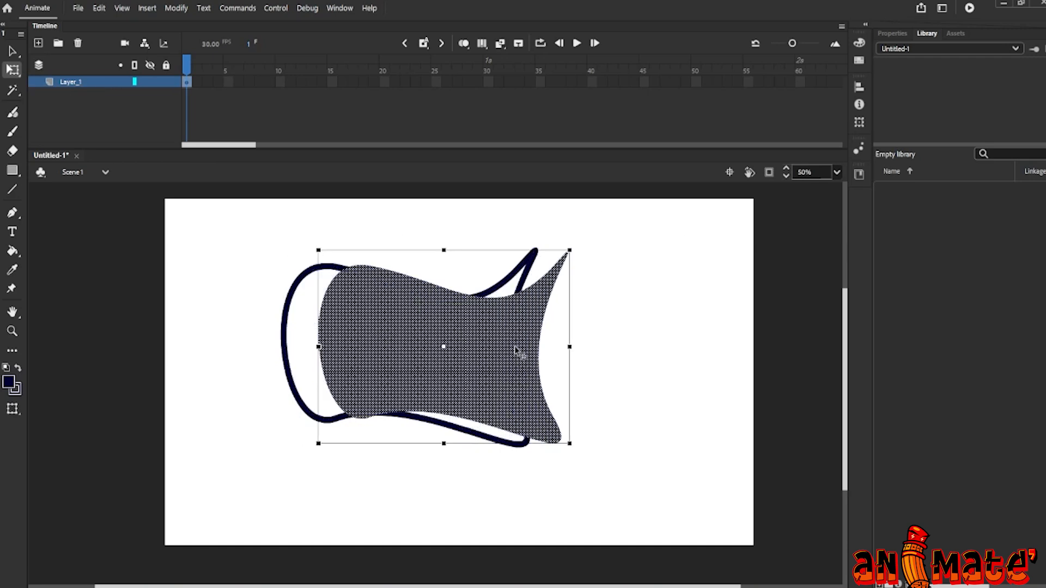
{"action": "key", "text": "ctrl+z"}
- Select the whole shape including its outline with the Free Transform tool and move it to the right side of the stage
{"action": "mouse_move", "coordinate": [227, 227]}
{"action": "left_mouse_down"}
{"action": "mouse_move", "coordinate": [316, 308]}
{"action": "mouse_move", "coordinate": [648, 497]}
{"action": "left_mouse_up"}
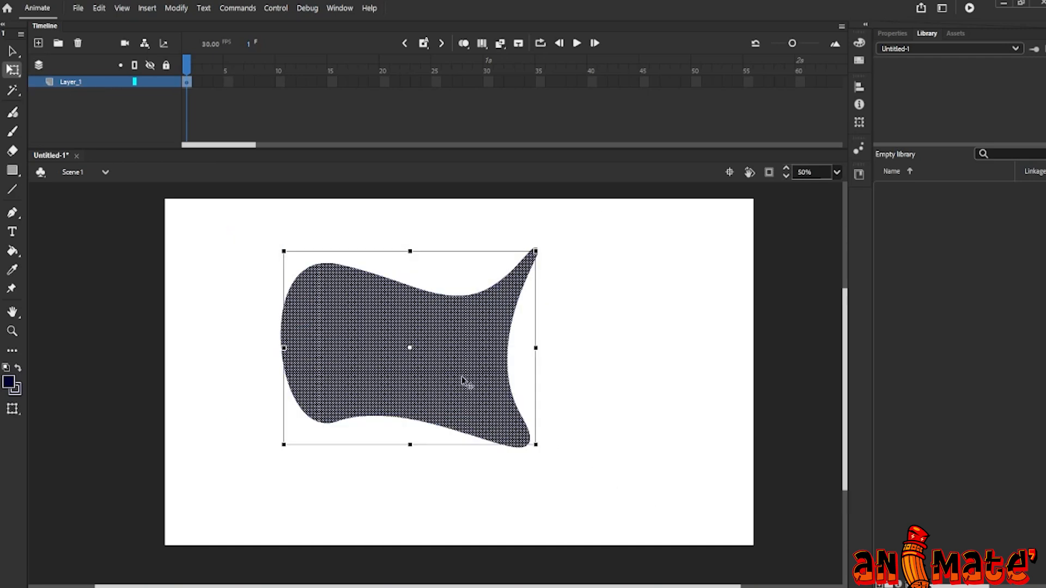
{"action": "left_click_drag", "start_coordinate": [441, 334], "coordinate": [526, 335]}
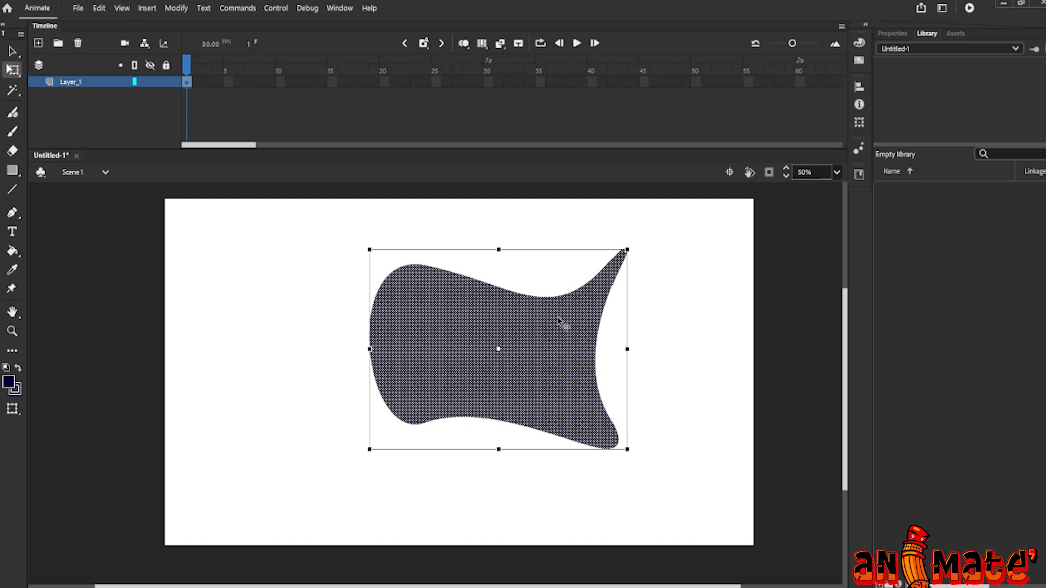
{"action": "left_click_drag", "start_coordinate": [546, 348], "coordinate": [580, 354]}
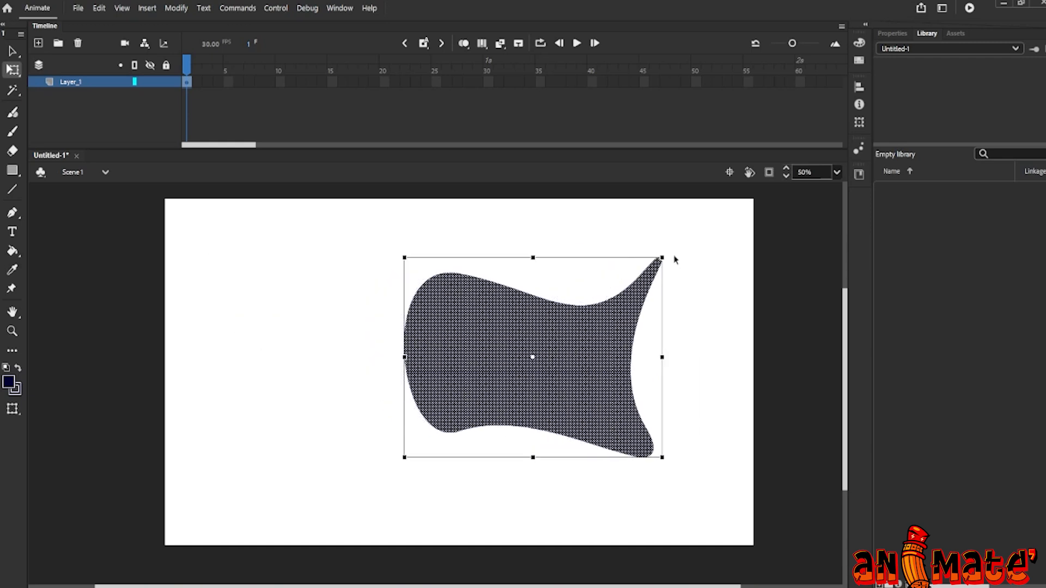
- Rotate the shape slightly about several transformation points, ending near its lower-left bulge, and skew its top edge slightly to the right
{"action": "left_click_drag", "start_coordinate": [666, 254], "coordinate": [534, 361]}
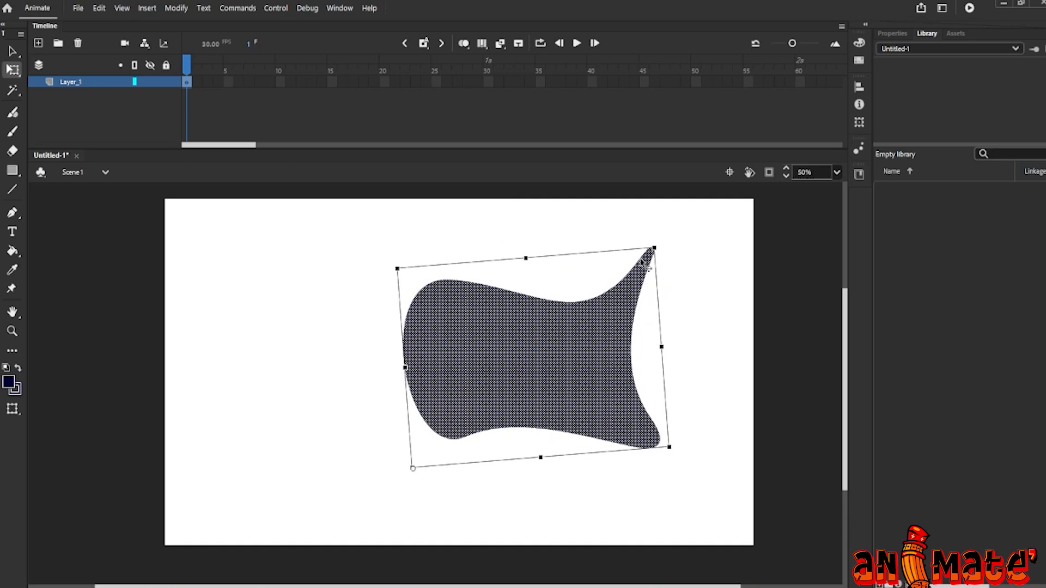
{"action": "left_click_drag", "start_coordinate": [661, 249], "coordinate": [555, 353]}
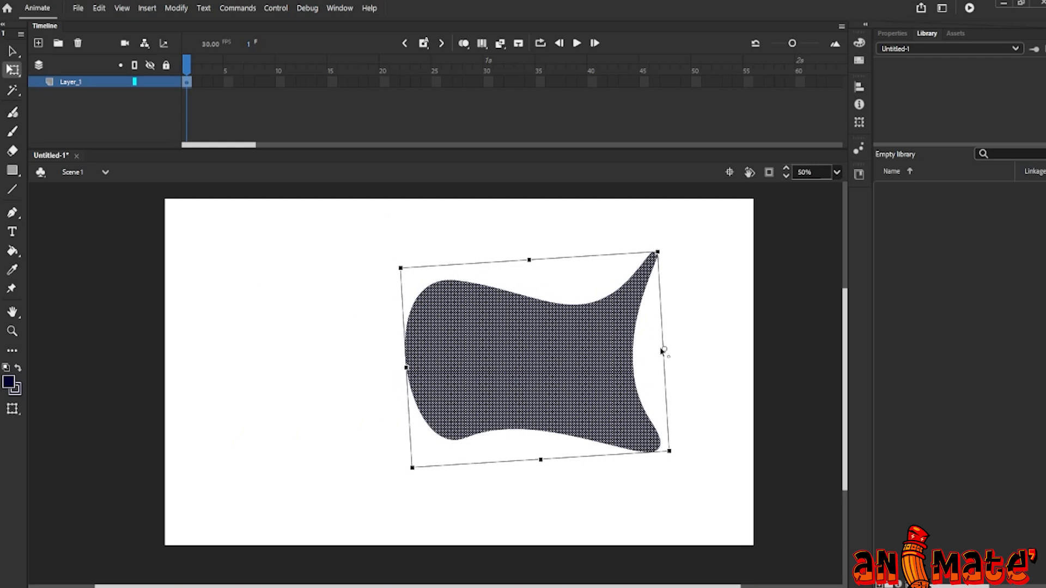
{"action": "mouse_move", "coordinate": [402, 268]}
{"action": "left_mouse_down"}
{"action": "mouse_move", "coordinate": [386, 374]}
{"action": "mouse_move", "coordinate": [385, 303]}
{"action": "mouse_move", "coordinate": [405, 254]}
{"action": "left_mouse_up"}
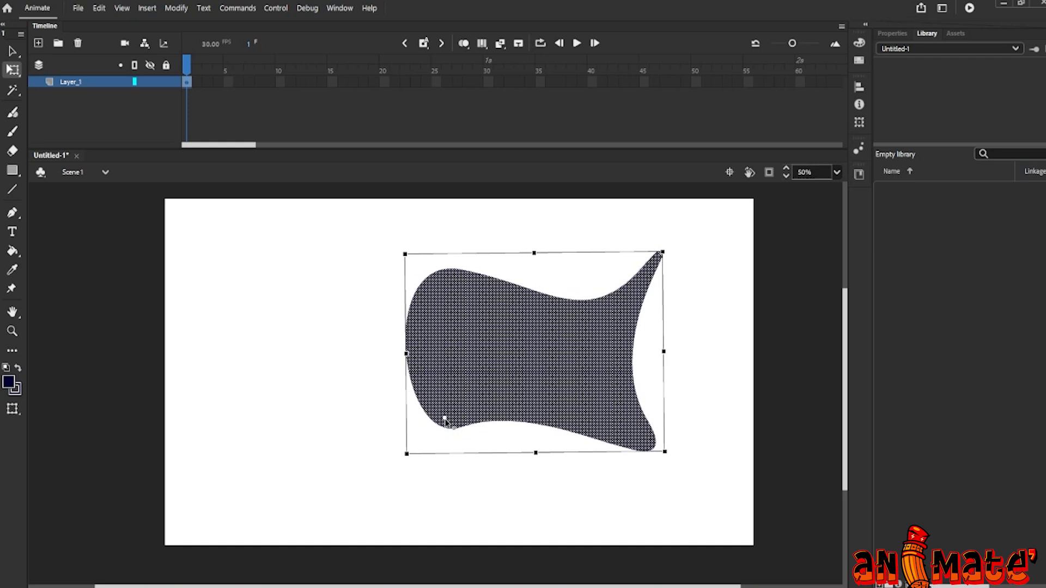
{"action": "left_click_drag", "start_coordinate": [651, 244], "coordinate": [575, 322]}
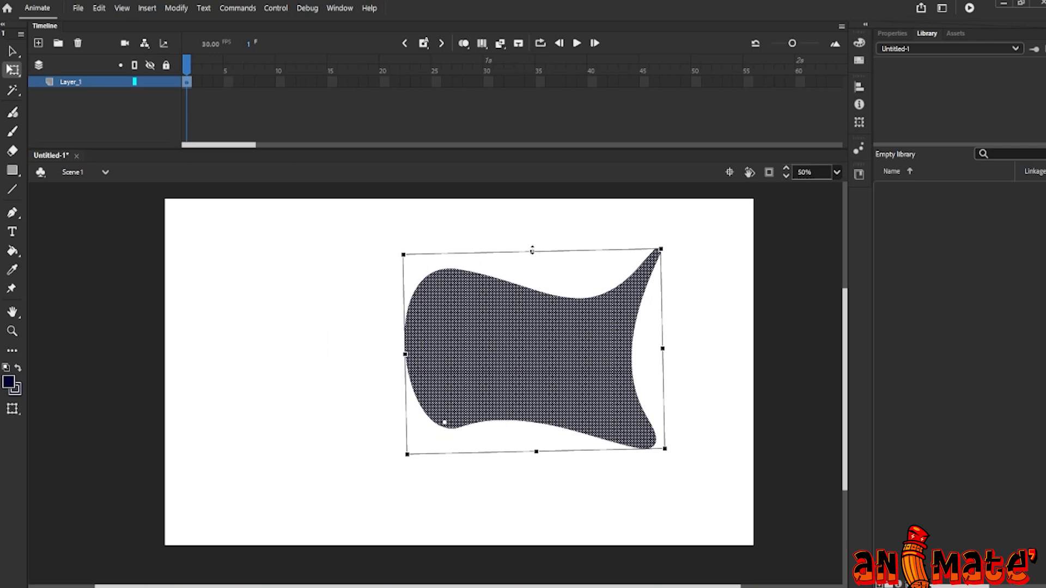
{"action": "left_click_drag", "start_coordinate": [533, 251], "coordinate": [554, 367]}
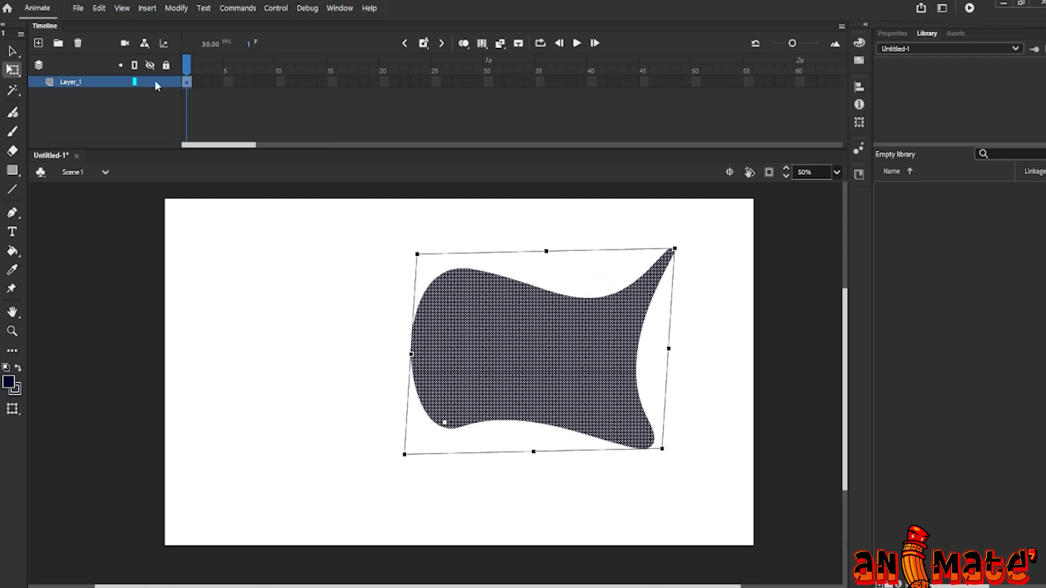
- Use Rotate and Skew to slant the shape's top edge to the left and rotate the shape clockwise
{"action": "left_click", "coordinate": [19, 412]}
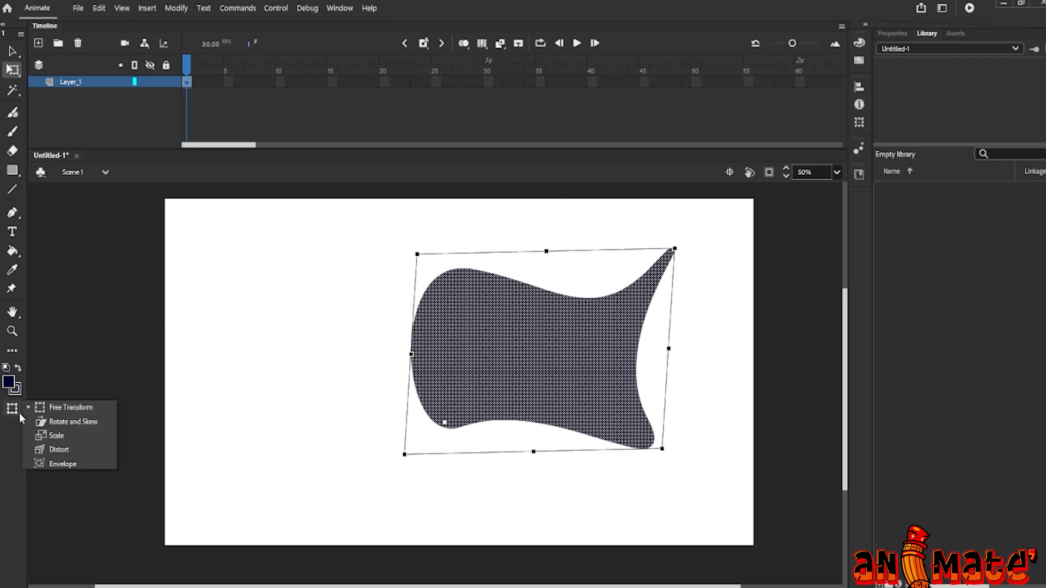
{"action": "left_click", "coordinate": [76, 424]}
{"action": "left_click_drag", "start_coordinate": [548, 253], "coordinate": [455, 344]}
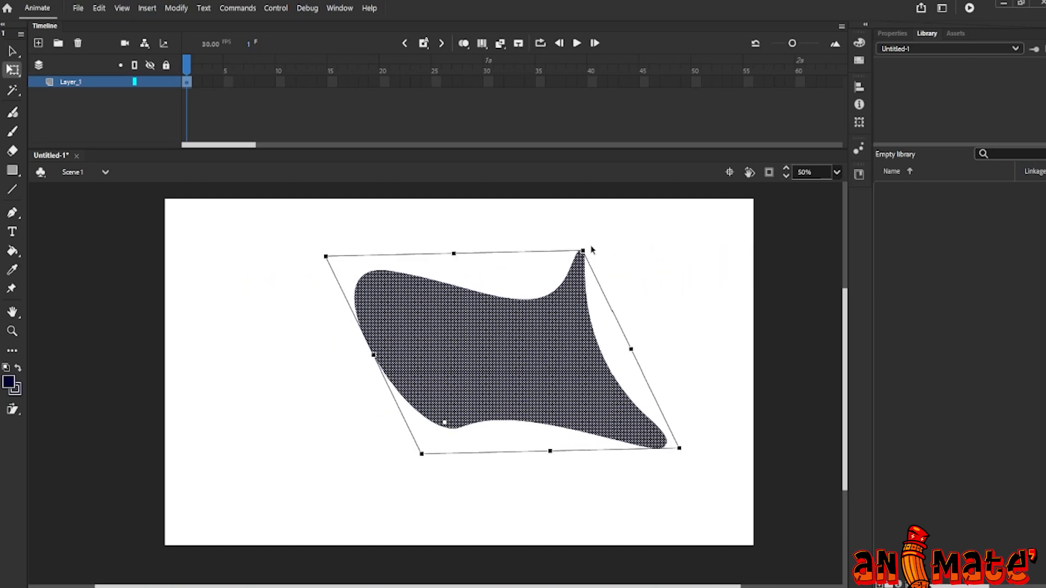
{"action": "left_click_drag", "start_coordinate": [586, 256], "coordinate": [565, 320]}
- Scale the shape down slightly from its upper-right corner with the Scale option of Free Transform
{"action": "left_click", "coordinate": [12, 409]}
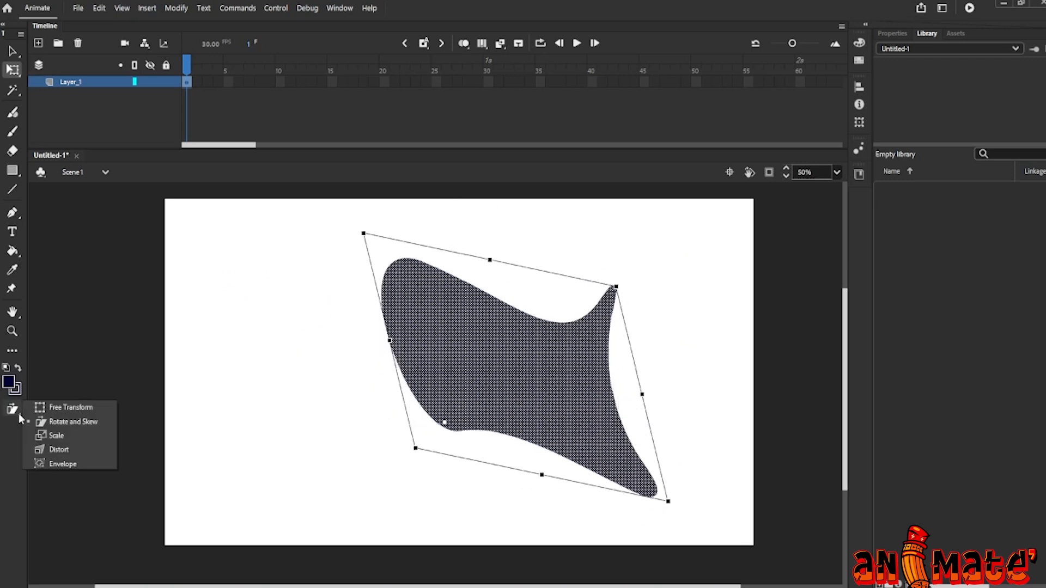
{"action": "left_click", "coordinate": [57, 437]}
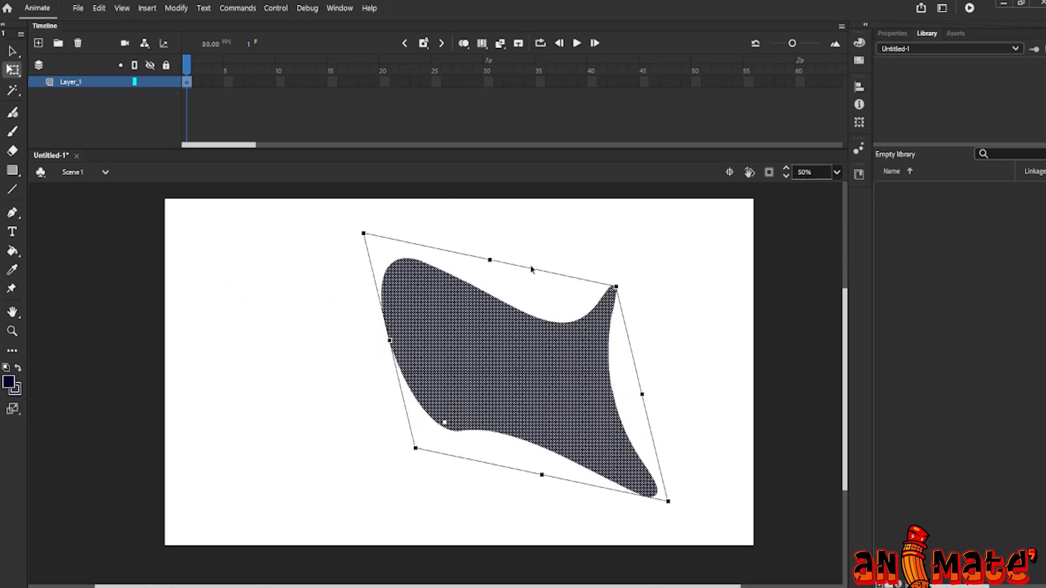
{"action": "left_click_drag", "start_coordinate": [621, 289], "coordinate": [609, 260]}
- Distort the shape by pulling the upper-left and upper-right corners of its bounding box inward
{"action": "left_click", "coordinate": [14, 409]}
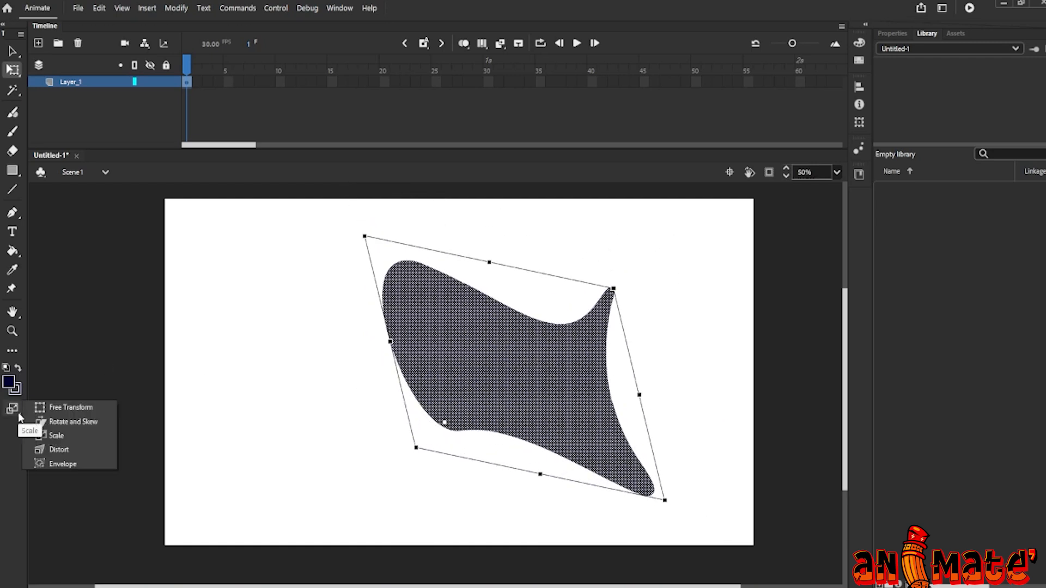
{"action": "left_click", "coordinate": [59, 450]}
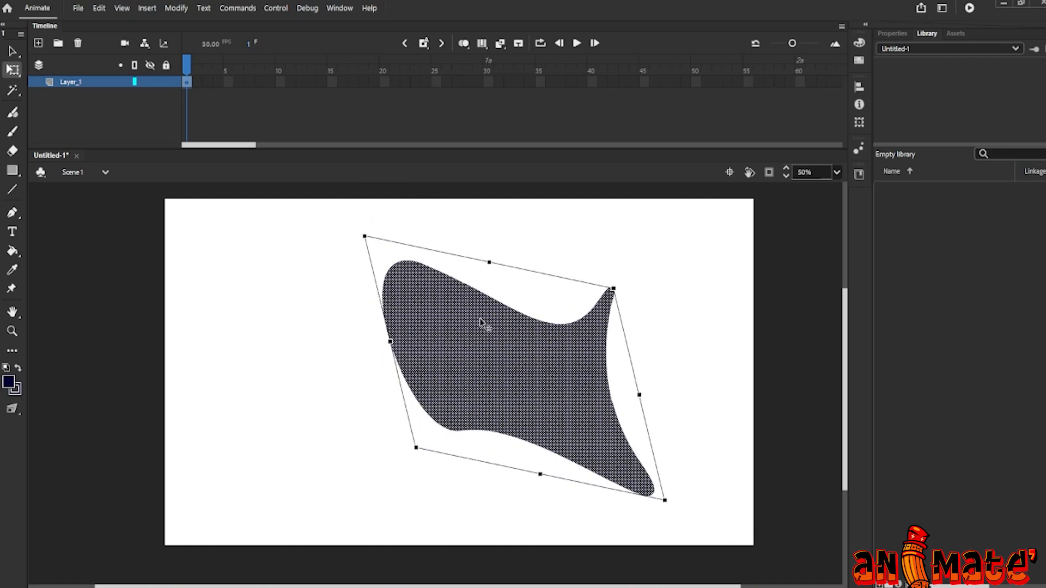
{"action": "left_click_drag", "start_coordinate": [365, 237], "coordinate": [417, 265]}
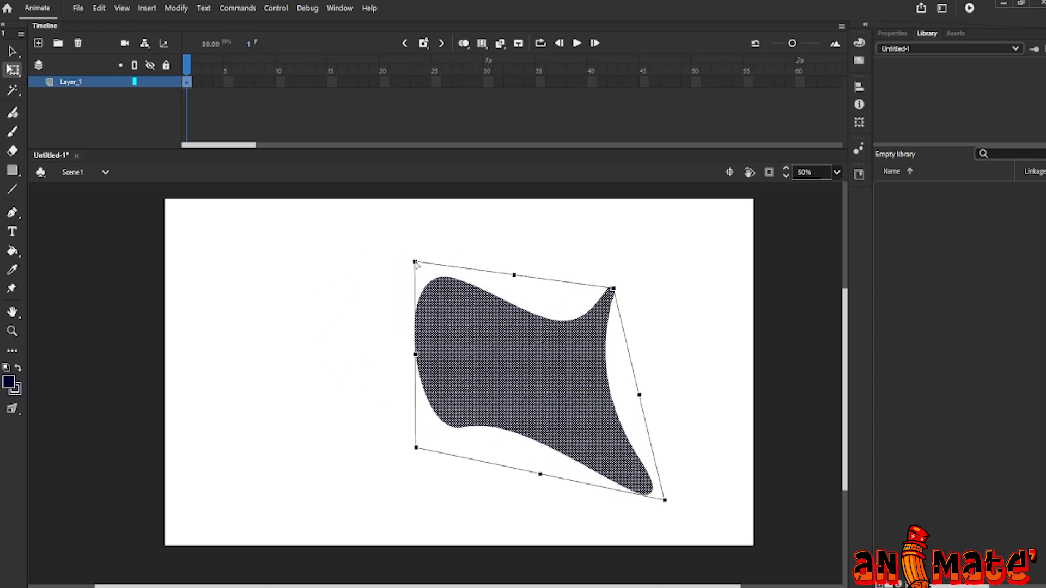
{"action": "left_click_drag", "start_coordinate": [417, 263], "coordinate": [441, 297]}
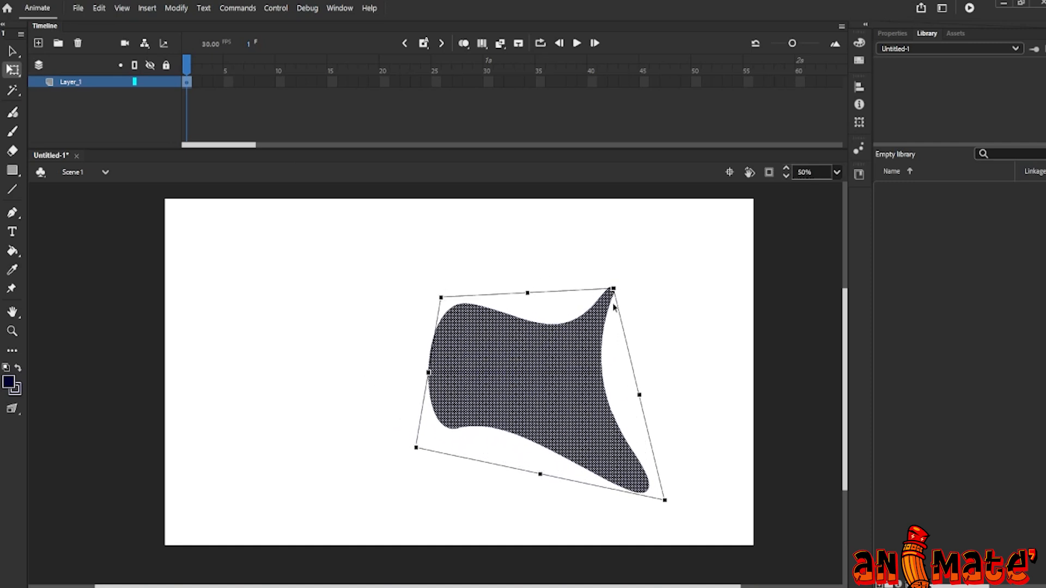
{"action": "left_click", "coordinate": [571, 355]}
{"action": "left_click_drag", "start_coordinate": [647, 293], "coordinate": [630, 261]}
{"action": "left_click", "coordinate": [609, 385]}
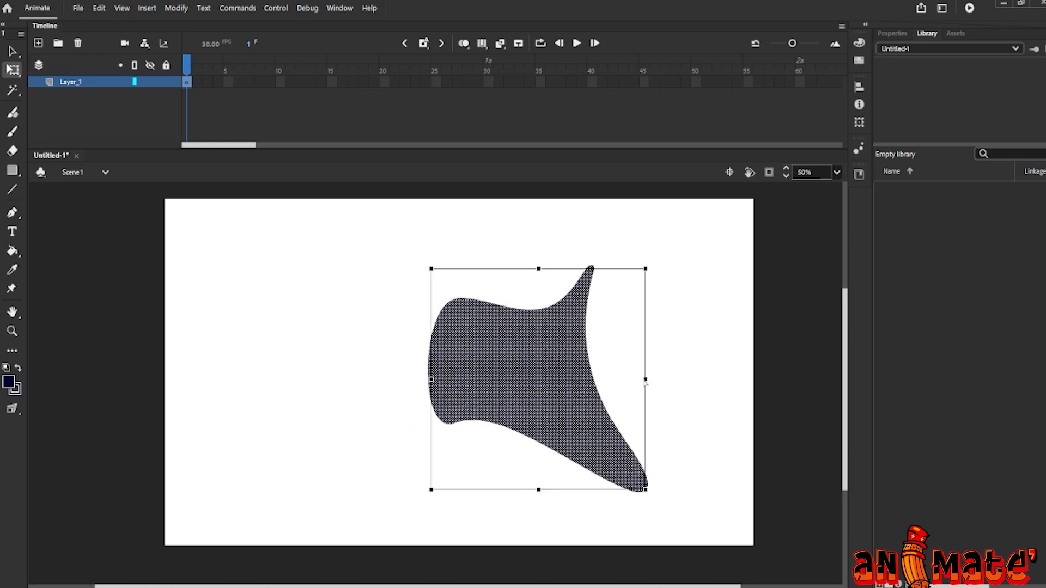
{"action": "left_click_drag", "start_coordinate": [645, 269], "coordinate": [615, 316]}
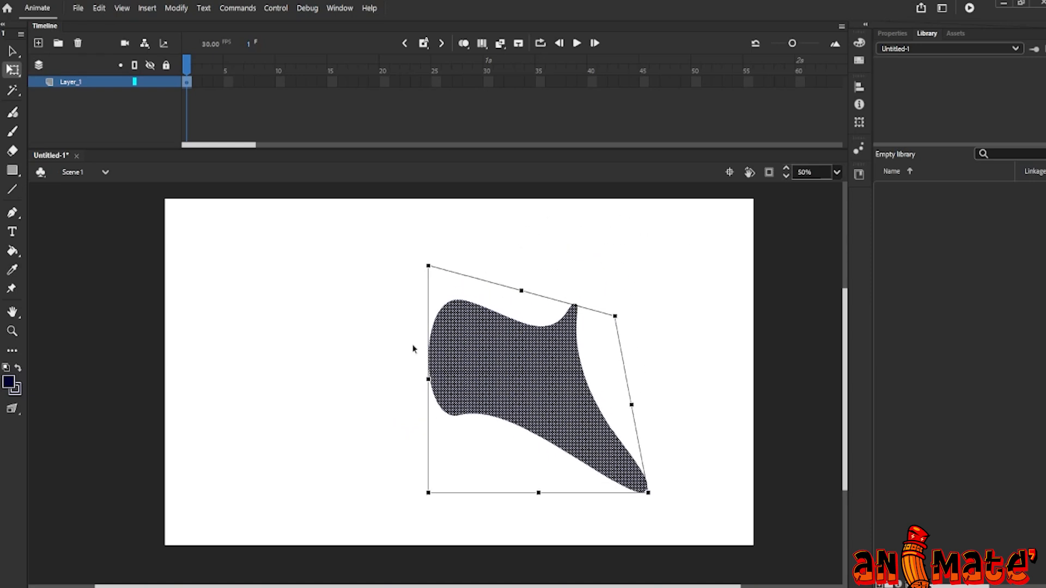
- Warp the shape with Envelope, bending the top, right and left edges with their handles and raising the bottom midpoint
{"action": "left_click", "coordinate": [12, 409]}
{"action": "left_click", "coordinate": [59, 464]}
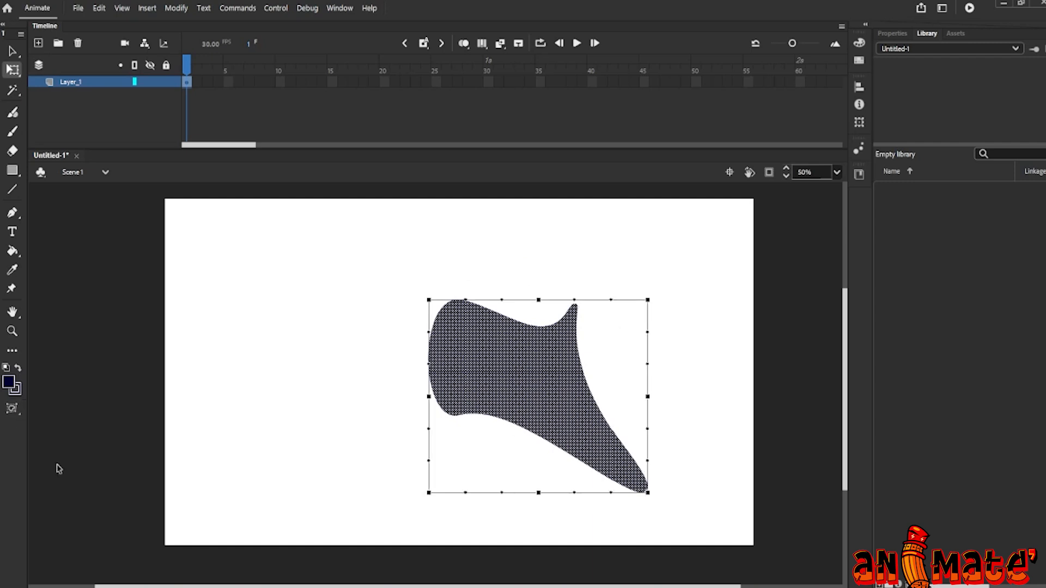
{"action": "left_click_drag", "start_coordinate": [503, 300], "coordinate": [500, 245]}
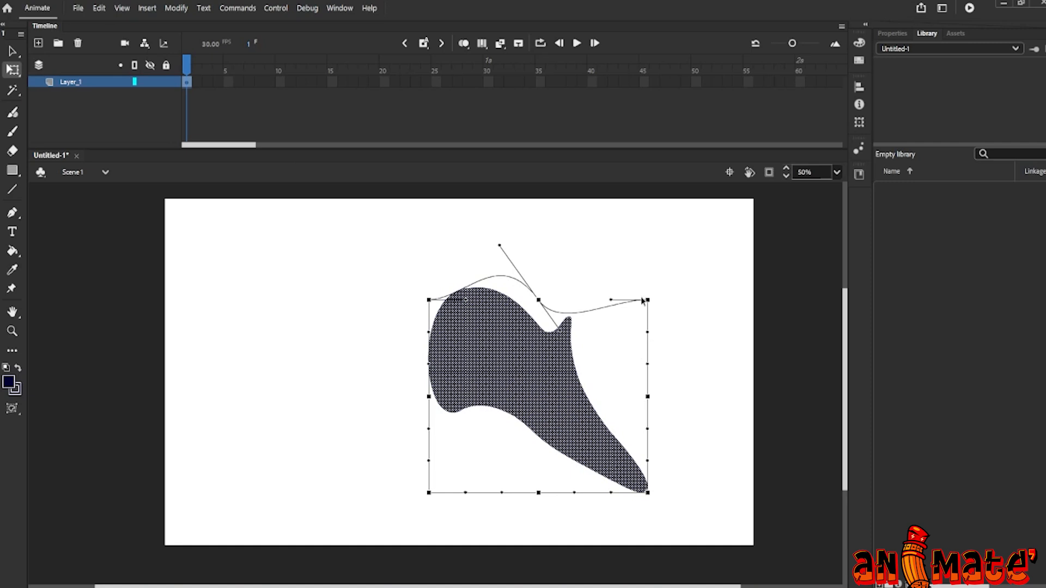
{"action": "left_click_drag", "start_coordinate": [612, 301], "coordinate": [633, 257]}
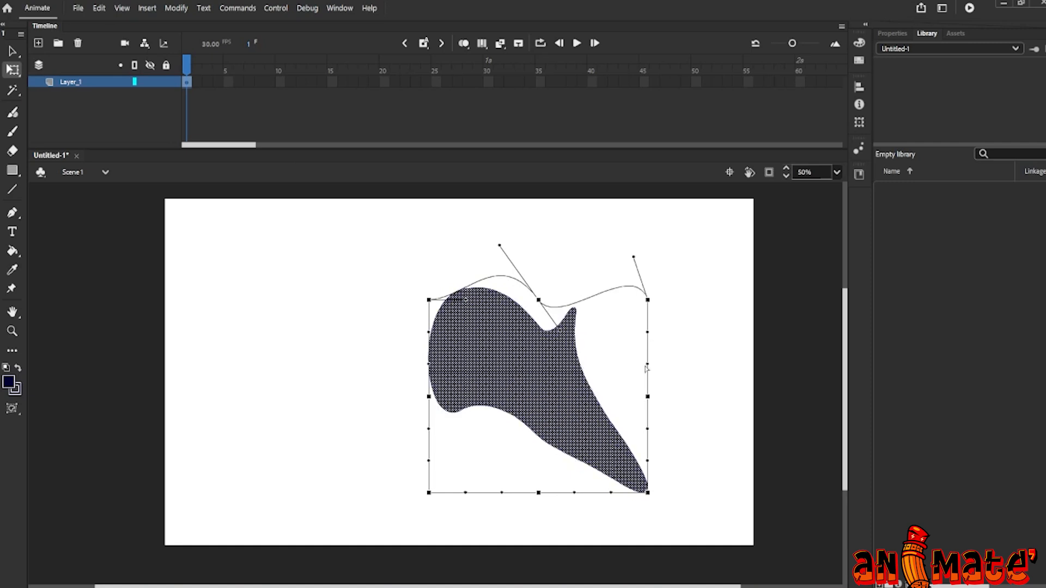
{"action": "left_click_drag", "start_coordinate": [646, 368], "coordinate": [607, 388]}
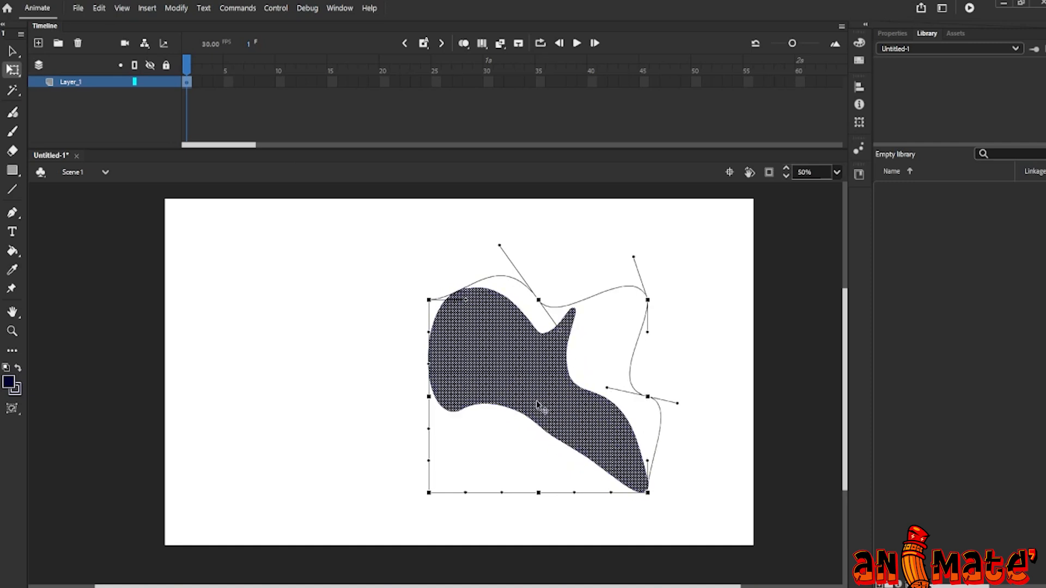
{"action": "left_click_drag", "start_coordinate": [429, 431], "coordinate": [511, 453]}
{"action": "left_click_drag", "start_coordinate": [538, 493], "coordinate": [530, 401]}
{"action": "left_click_drag", "start_coordinate": [466, 303], "coordinate": [402, 251]}
{"action": "left_click_drag", "start_coordinate": [429, 326], "coordinate": [344, 347]}
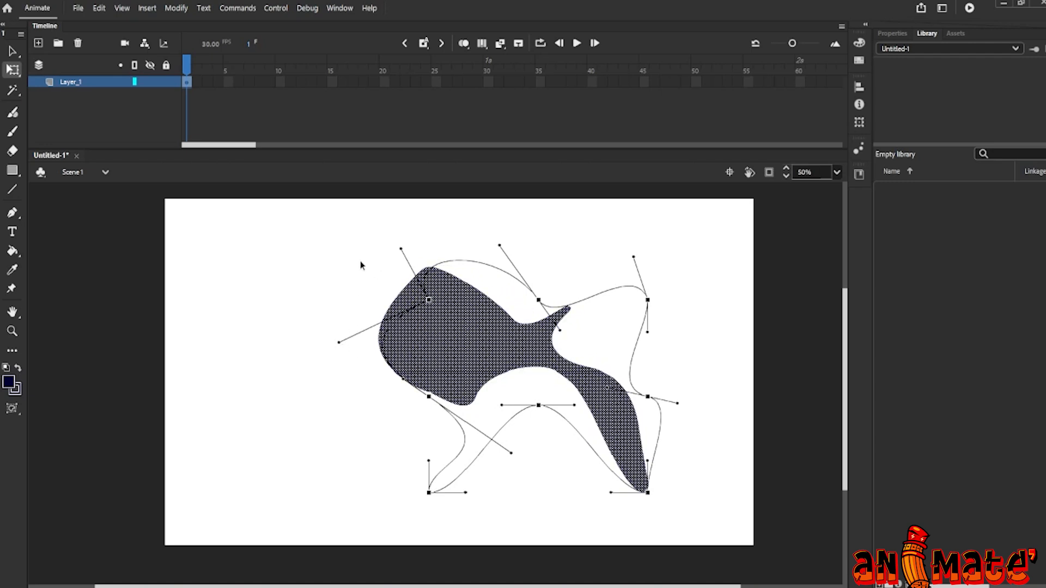
- Return to the Free Transform mode, rotate the shape slightly clockwise, and select only its fill
{"action": "left_click", "coordinate": [13, 410]}
{"action": "left_click", "coordinate": [83, 412]}
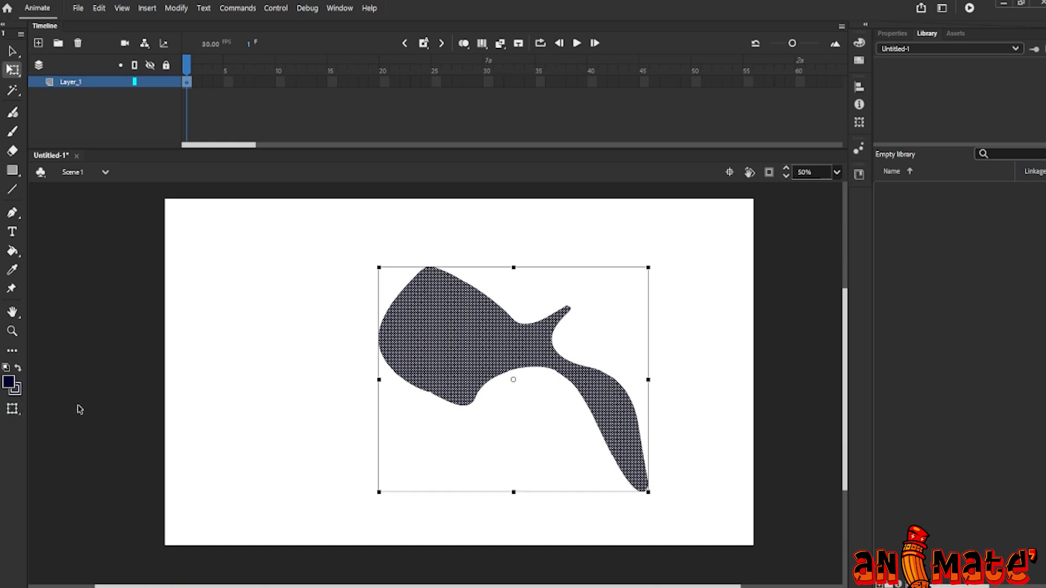
{"action": "left_click_drag", "start_coordinate": [655, 266], "coordinate": [643, 283]}
{"action": "left_click", "coordinate": [599, 271]}
{"action": "left_click", "coordinate": [456, 326]}
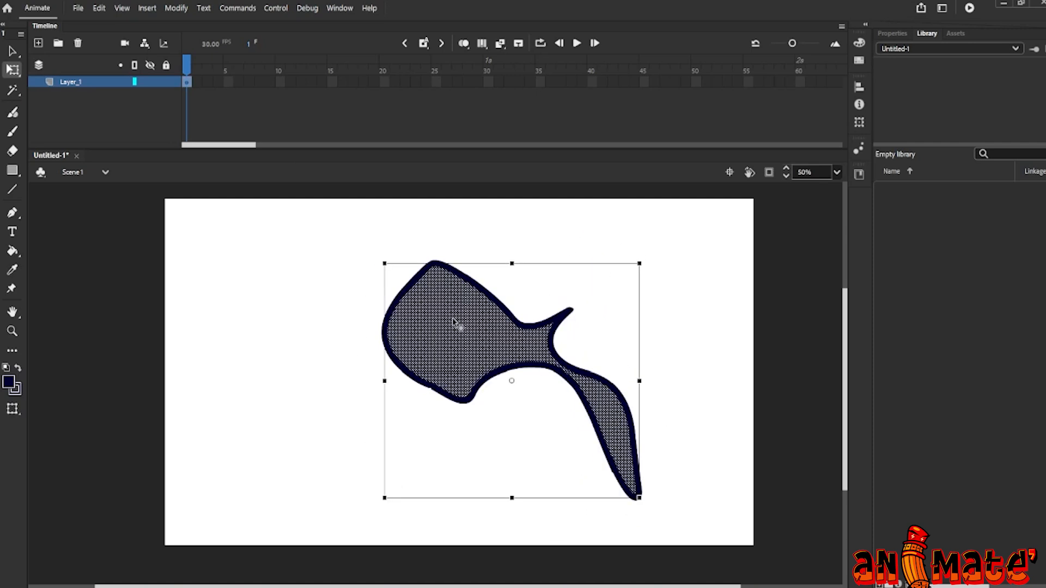
- Try skewing the shape along its upper edge and undo it, then select the whole shape with its outline and deselect it
{"action": "mouse_move", "coordinate": [539, 264]}
{"action": "left_mouse_down"}
{"action": "mouse_move", "coordinate": [567, 265]}
{"action": "mouse_move", "coordinate": [554, 265]}
{"action": "left_mouse_up"}
{"action": "key", "text": "ctrl+z"}
{"action": "left_click", "coordinate": [12, 408]}
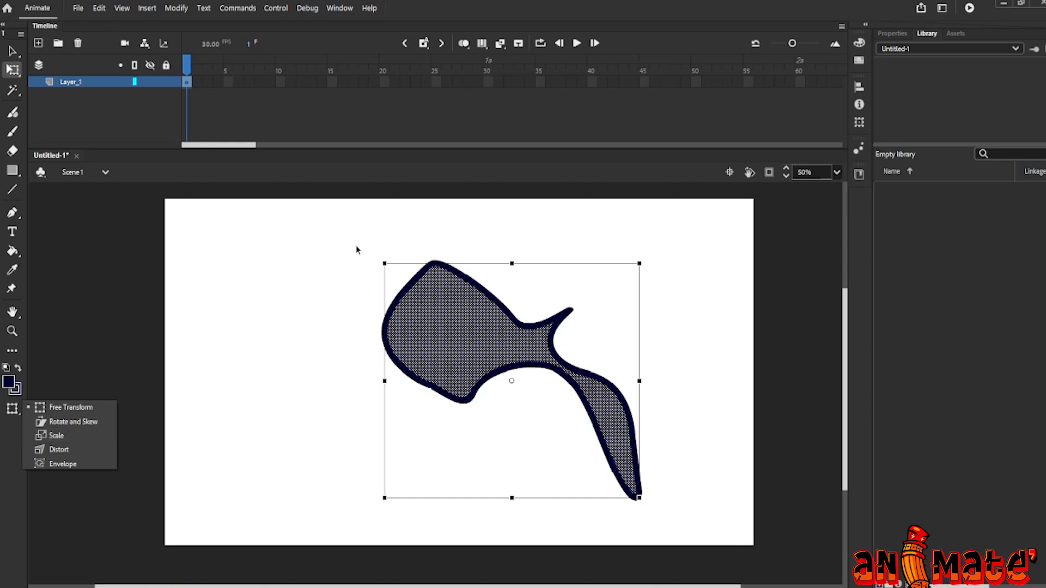
{"action": "mouse_move", "coordinate": [353, 244]}
{"action": "left_mouse_down"}
{"action": "mouse_move", "coordinate": [635, 439]}
{"action": "mouse_move", "coordinate": [724, 542]}
{"action": "mouse_move", "coordinate": [714, 532]}
{"action": "left_mouse_up"}
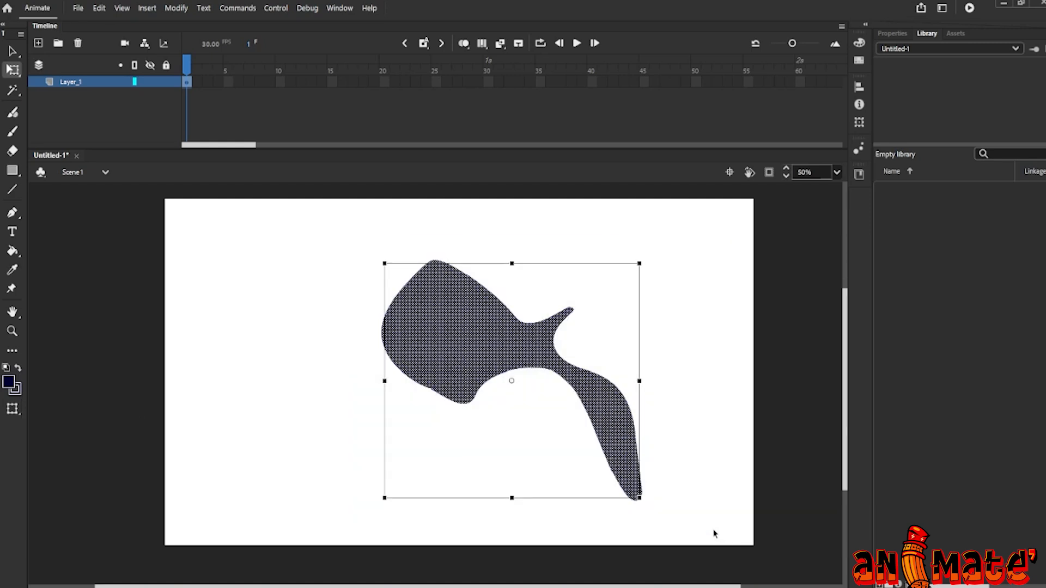
{"action": "left_click", "coordinate": [688, 410]}
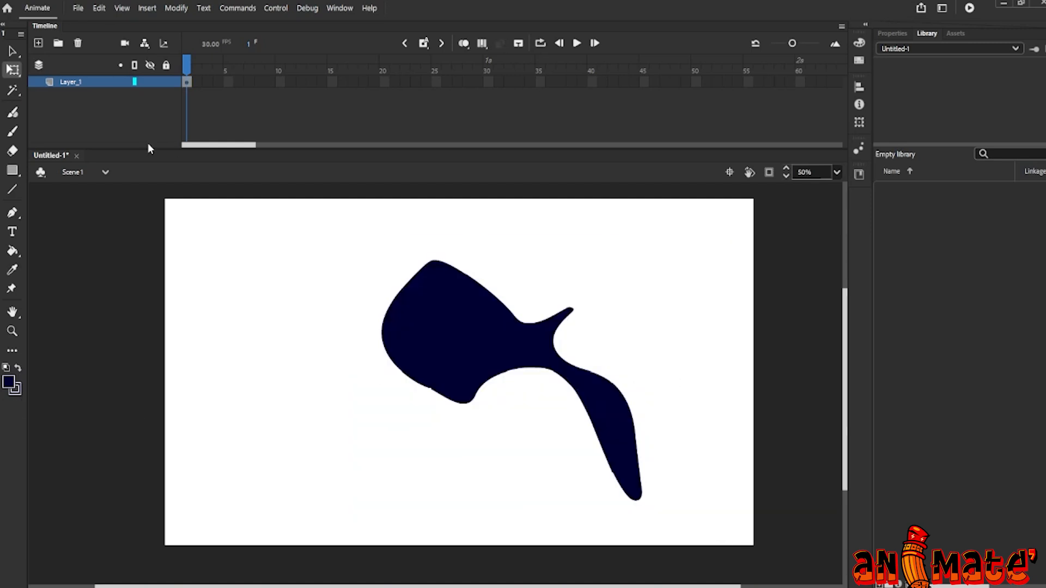
{"action": "left_click", "coordinate": [19, 76]}
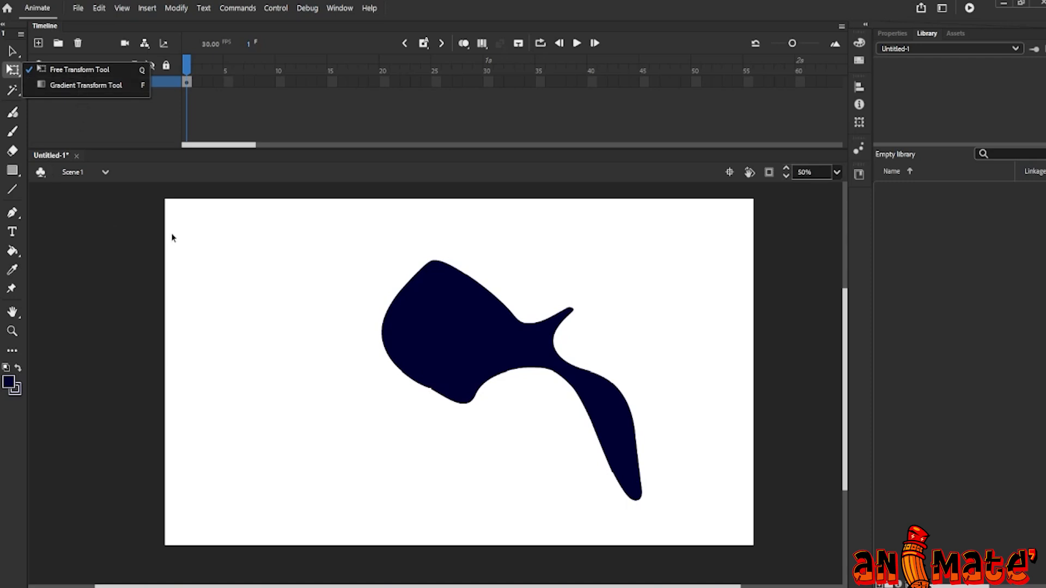
{"action": "left_click", "coordinate": [358, 231]}
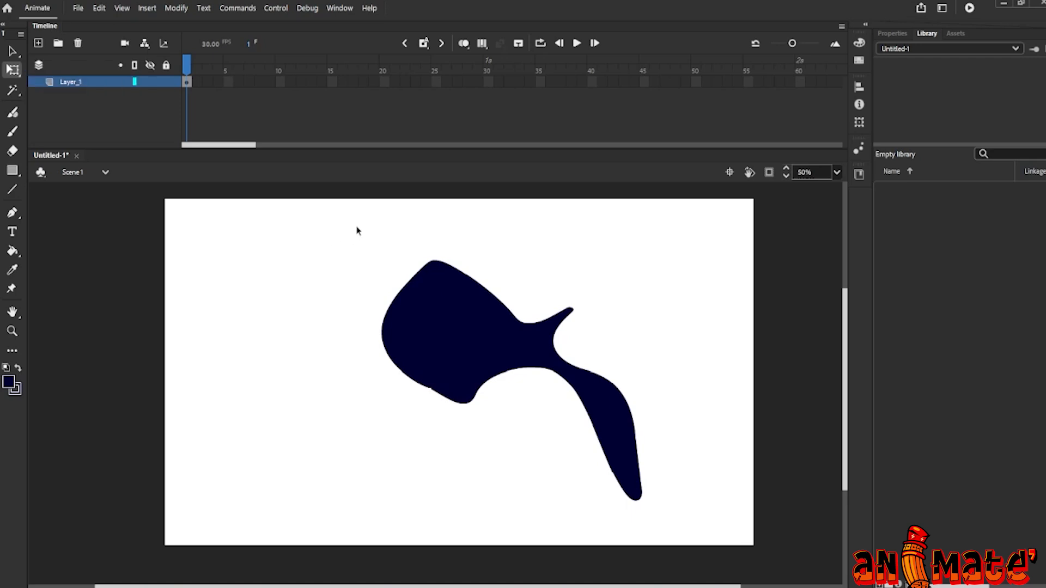
{"action": "left_click", "coordinate": [17, 79]}
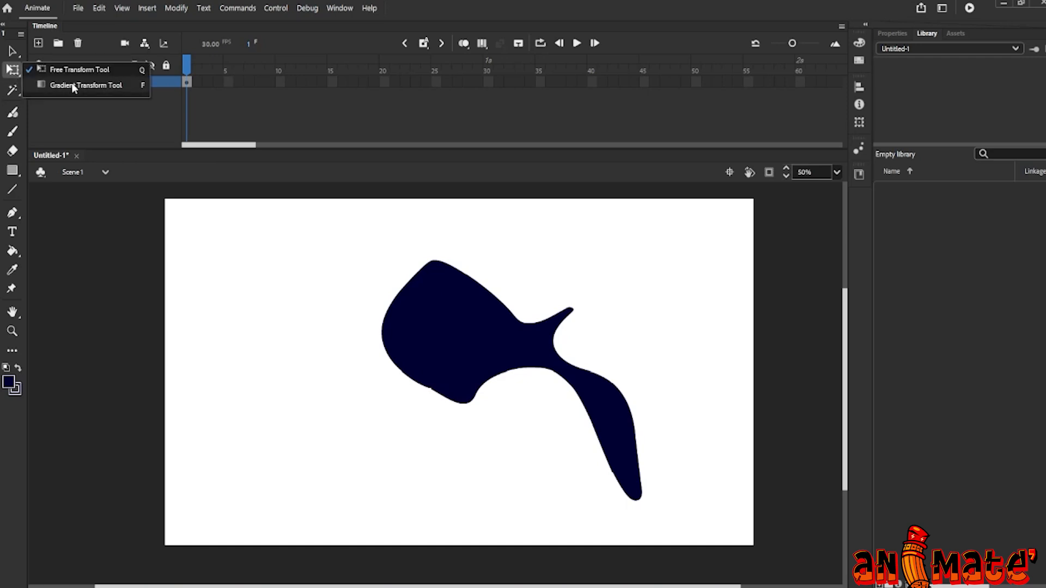
{"action": "left_click", "coordinate": [136, 231]}
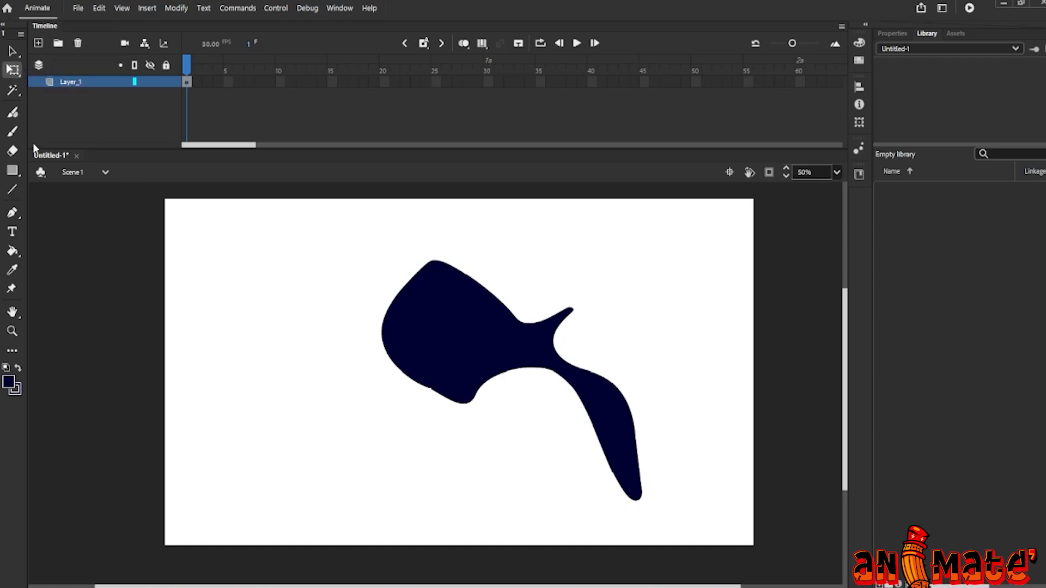
- Switch to the Lasso tool and draw freehand selections on the shape, ending with its lower-left part
{"action": "left_click", "coordinate": [18, 93]}
{"action": "left_click", "coordinate": [55, 89]}
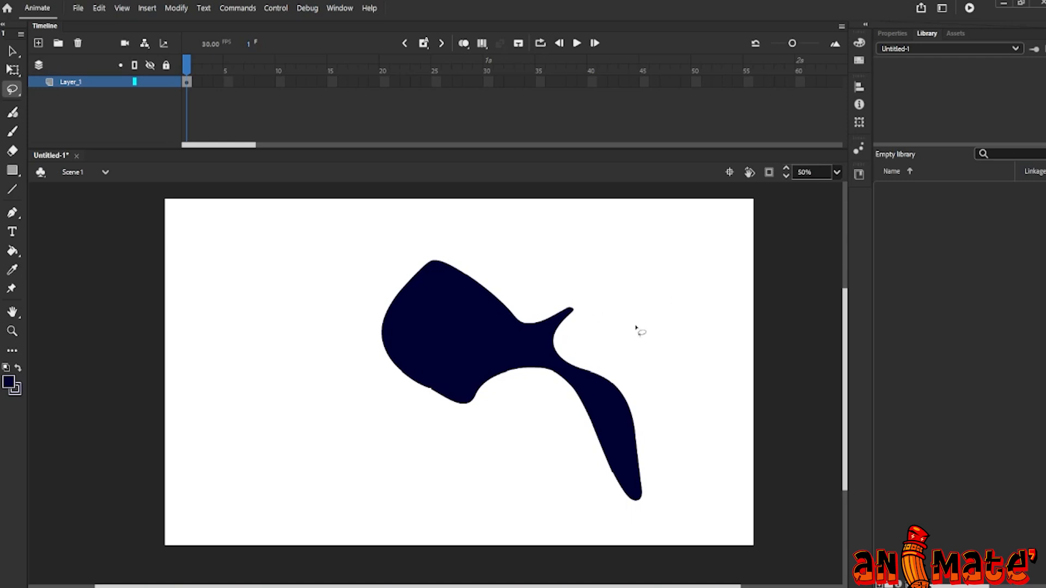
{"action": "mouse_move", "coordinate": [639, 353]}
{"action": "left_mouse_down"}
{"action": "mouse_move", "coordinate": [601, 357]}
{"action": "mouse_move", "coordinate": [548, 405]}
{"action": "mouse_move", "coordinate": [567, 476]}
{"action": "mouse_move", "coordinate": [595, 504]}
{"action": "mouse_move", "coordinate": [669, 507]}
{"action": "mouse_move", "coordinate": [635, 352]}
{"action": "left_mouse_up"}
{"action": "mouse_move", "coordinate": [518, 295]}
{"action": "left_mouse_down"}
{"action": "mouse_move", "coordinate": [385, 312]}
{"action": "mouse_move", "coordinate": [402, 265]}
{"action": "mouse_move", "coordinate": [498, 274]}
{"action": "mouse_move", "coordinate": [518, 295]}
{"action": "left_mouse_up"}
{"action": "mouse_move", "coordinate": [524, 417]}
{"action": "left_mouse_down"}
{"action": "mouse_move", "coordinate": [505, 375]}
{"action": "mouse_move", "coordinate": [394, 346]}
{"action": "mouse_move", "coordinate": [416, 417]}
{"action": "mouse_move", "coordinate": [511, 411]}
{"action": "left_mouse_up"}
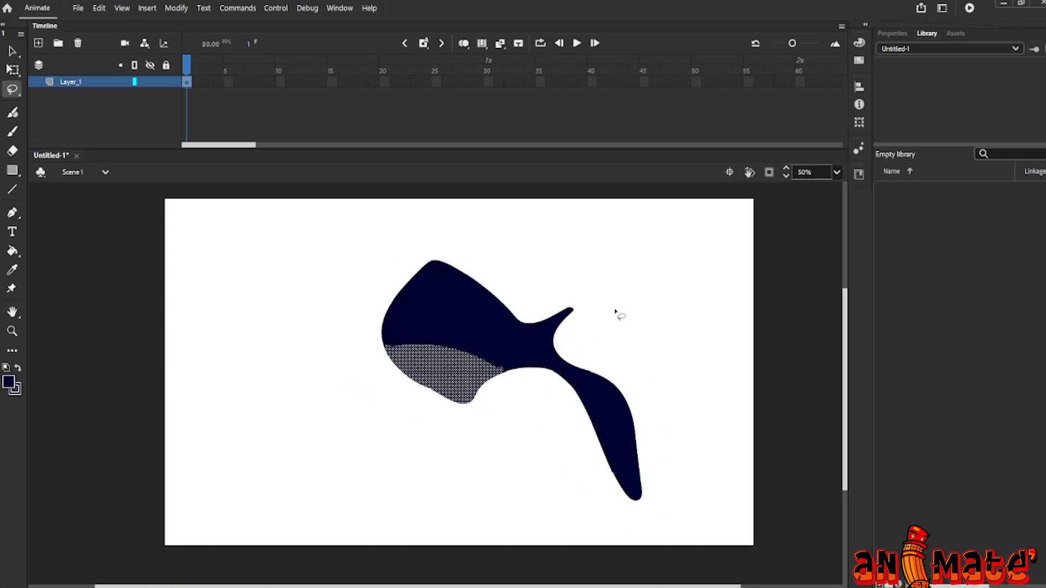
- Clear the selection, lasso a small round area inside the shape's large left lobe, and delete it
{"action": "left_click", "coordinate": [522, 337]}
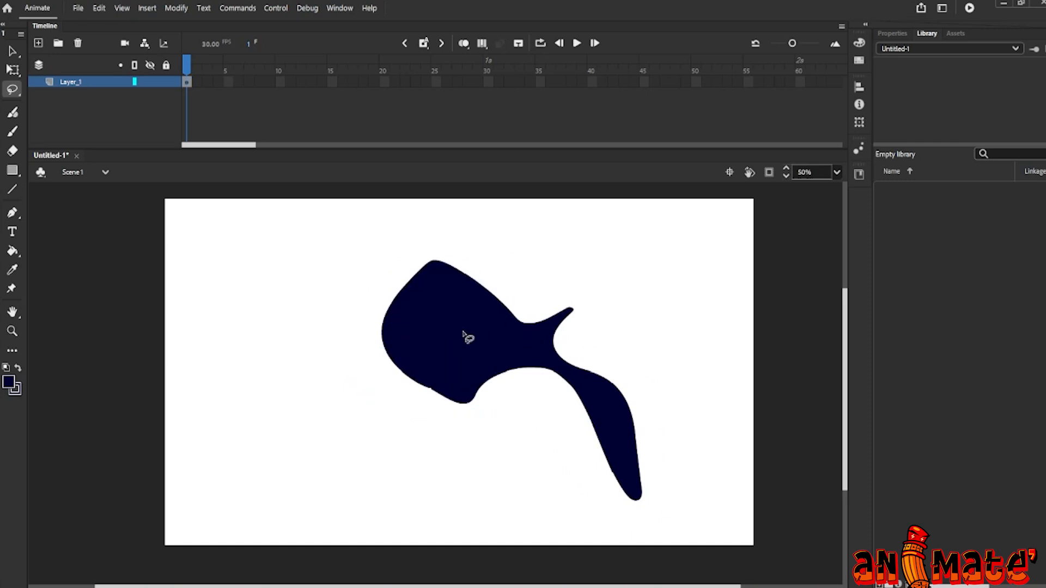
{"action": "mouse_move", "coordinate": [433, 299]}
{"action": "left_mouse_down"}
{"action": "mouse_move", "coordinate": [428, 321]}
{"action": "mouse_move", "coordinate": [443, 341]}
{"action": "mouse_move", "coordinate": [478, 333]}
{"action": "mouse_move", "coordinate": [472, 312]}
{"action": "mouse_move", "coordinate": [436, 307]}
{"action": "left_mouse_up"}
{"action": "key", "text": "Delete"}
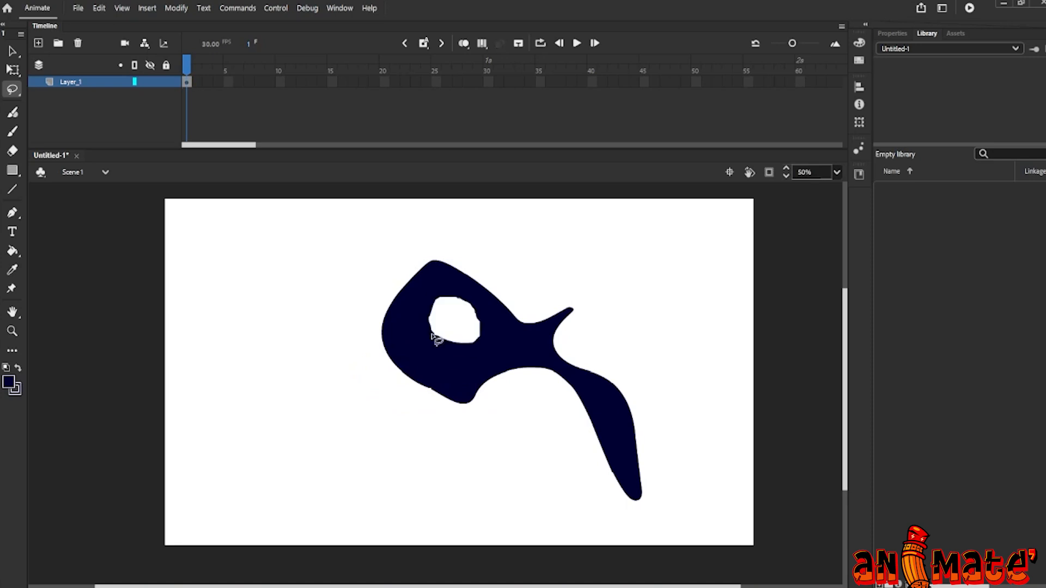
- Lasso the bottom of the left lobe below the hole and show the selection's object properties
{"action": "mouse_move", "coordinate": [535, 433]}
{"action": "left_mouse_down"}
{"action": "mouse_move", "coordinate": [292, 444]}
{"action": "mouse_move", "coordinate": [476, 424]}
{"action": "left_mouse_up"}
{"action": "mouse_move", "coordinate": [513, 390]}
{"action": "left_mouse_down"}
{"action": "mouse_move", "coordinate": [420, 360]}
{"action": "mouse_move", "coordinate": [366, 411]}
{"action": "left_mouse_up"}
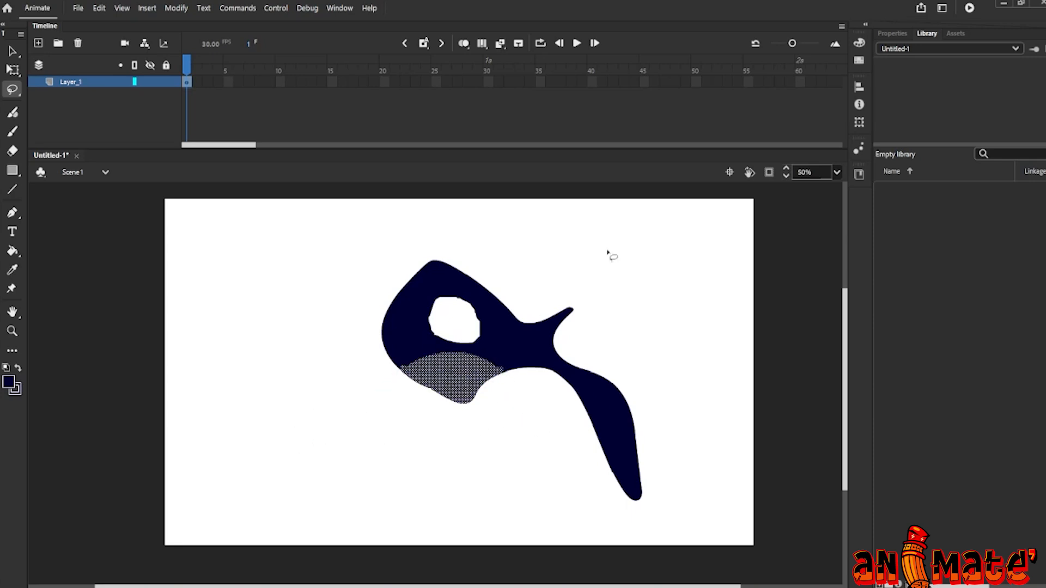
{"action": "left_click", "coordinate": [897, 32]}
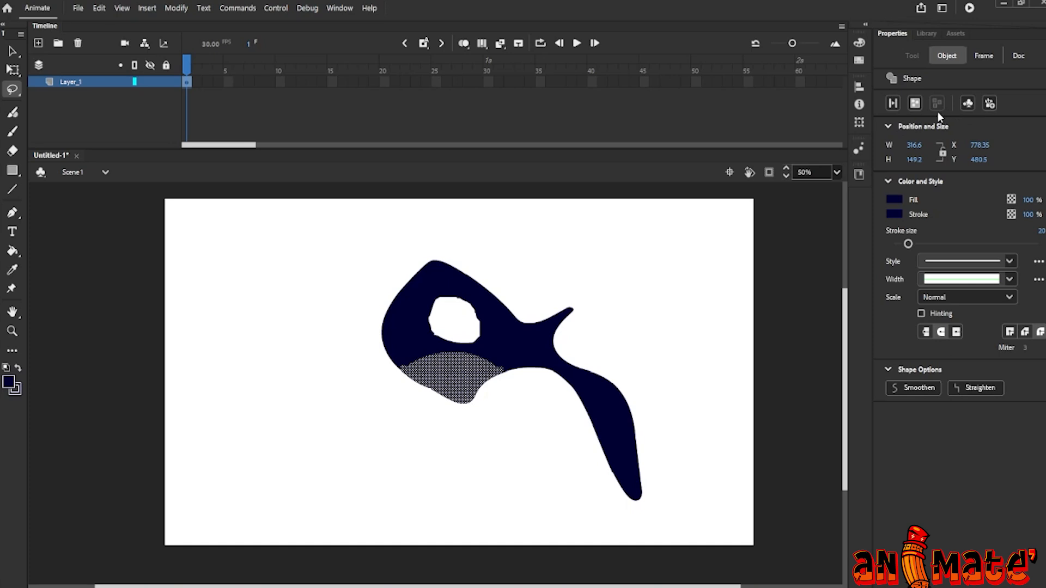
- Practise several freehand Lasso selections over different parts of the shape, ending with its long lower-right tail
{"action": "mouse_move", "coordinate": [501, 435]}
{"action": "left_mouse_down"}
{"action": "mouse_move", "coordinate": [663, 366]}
{"action": "mouse_move", "coordinate": [656, 352]}
{"action": "mouse_move", "coordinate": [538, 443]}
{"action": "mouse_move", "coordinate": [694, 416]}
{"action": "mouse_move", "coordinate": [643, 354]}
{"action": "left_mouse_up"}
{"action": "mouse_move", "coordinate": [625, 300]}
{"action": "left_mouse_down"}
{"action": "mouse_move", "coordinate": [414, 272]}
{"action": "mouse_move", "coordinate": [630, 292]}
{"action": "left_mouse_up"}
{"action": "left_click", "coordinate": [537, 277]}
{"action": "left_click_drag", "start_coordinate": [414, 435], "coordinate": [452, 396]}
{"action": "mouse_move", "coordinate": [567, 433]}
{"action": "left_mouse_down"}
{"action": "mouse_move", "coordinate": [626, 381]}
{"action": "mouse_move", "coordinate": [634, 392]}
{"action": "mouse_move", "coordinate": [551, 297]}
{"action": "mouse_move", "coordinate": [386, 266]}
{"action": "left_mouse_up"}
{"action": "left_click_drag", "start_coordinate": [389, 308], "coordinate": [395, 431]}
{"action": "mouse_move", "coordinate": [486, 414]}
{"action": "left_mouse_down"}
{"action": "mouse_move", "coordinate": [583, 376]}
{"action": "mouse_move", "coordinate": [670, 419]}
{"action": "mouse_move", "coordinate": [603, 516]}
{"action": "mouse_move", "coordinate": [595, 337]}
{"action": "left_mouse_up"}
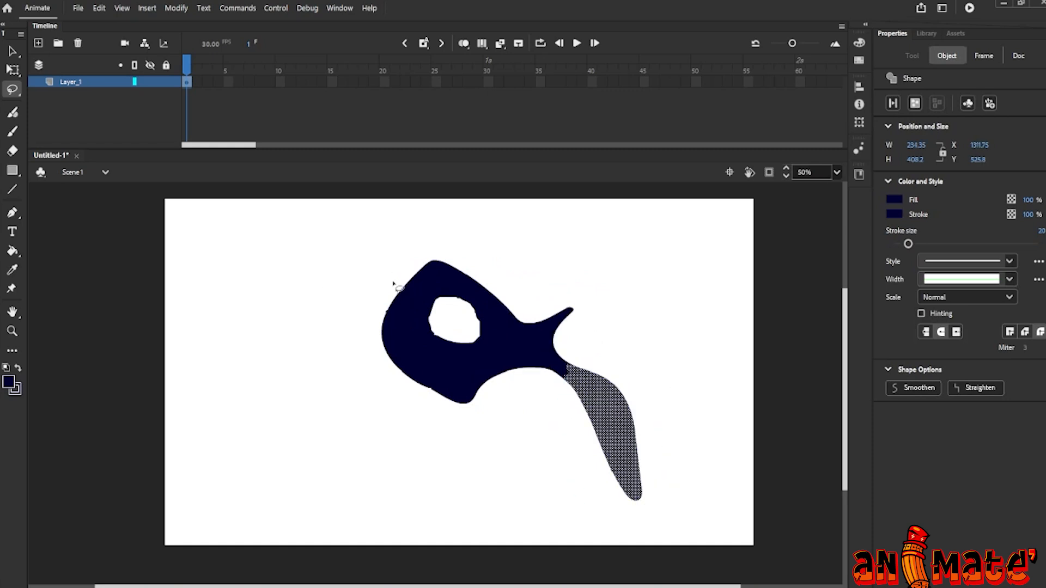
- Select the upper part of the left lobe with a rectangular Selection tool marquee, repeat it, and clear the selection
{"action": "key", "text": "v"}
{"action": "mouse_move", "coordinate": [382, 264]}
{"action": "left_mouse_down"}
{"action": "mouse_move", "coordinate": [398, 291]}
{"action": "mouse_move", "coordinate": [444, 299]}
{"action": "mouse_move", "coordinate": [506, 343]}
{"action": "left_mouse_up"}
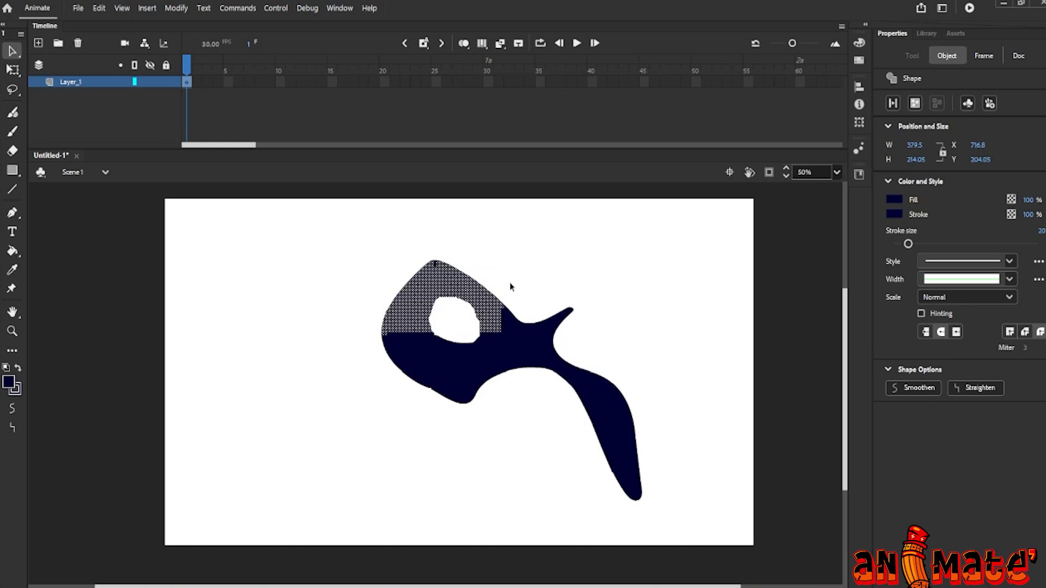
{"action": "left_click", "coordinate": [396, 246]}
{"action": "left_click_drag", "start_coordinate": [390, 238], "coordinate": [504, 331]}
{"action": "left_click", "coordinate": [534, 277]}
- Lasso the upper edge of the left lobe above the hole and clear the selection
{"action": "key", "text": "l"}
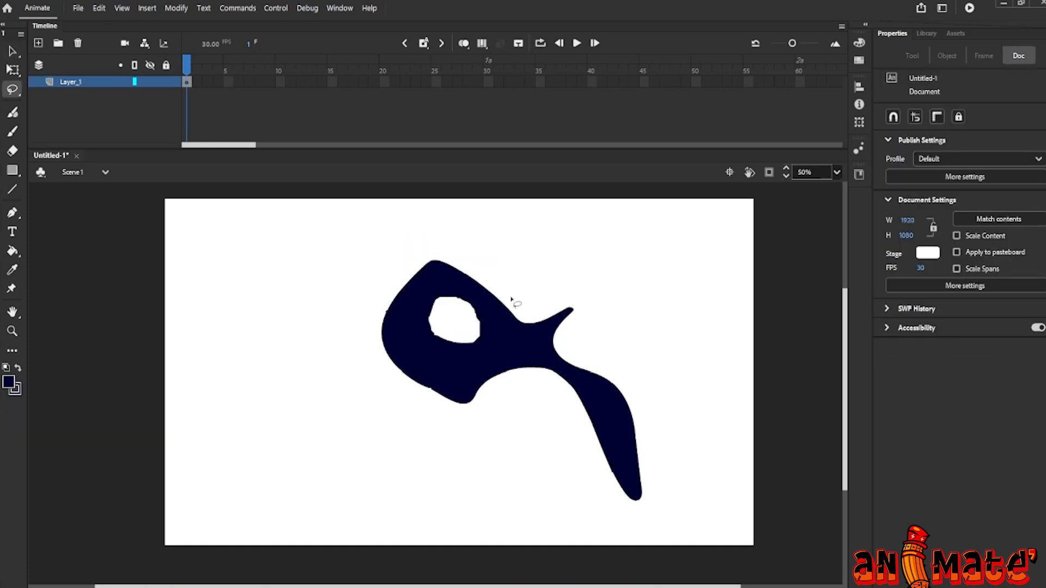
{"action": "mouse_move", "coordinate": [452, 267]}
{"action": "left_mouse_down"}
{"action": "mouse_move", "coordinate": [497, 320]}
{"action": "mouse_move", "coordinate": [499, 267]}
{"action": "left_mouse_up"}
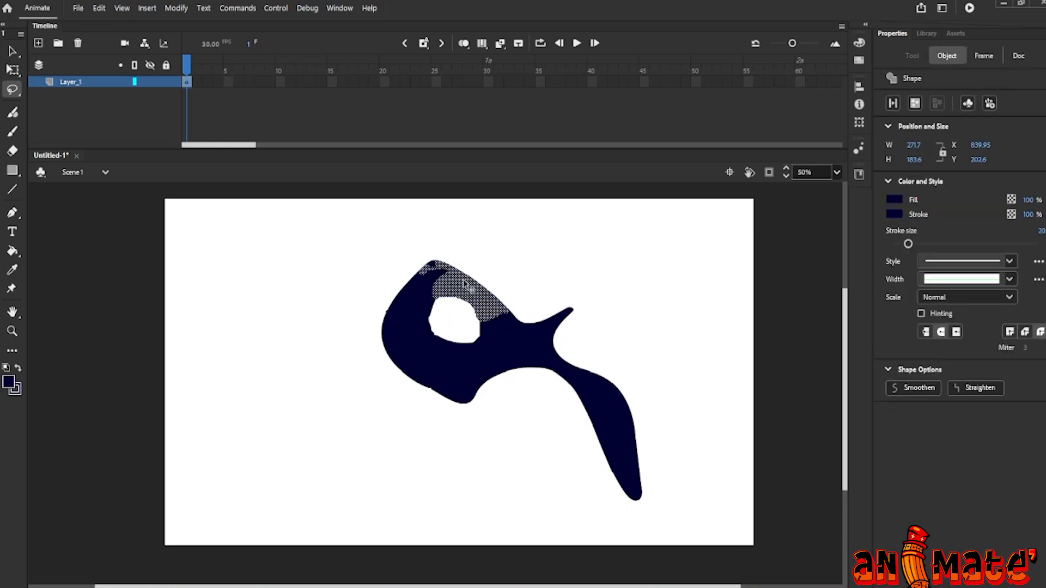
{"action": "left_click", "coordinate": [482, 264]}
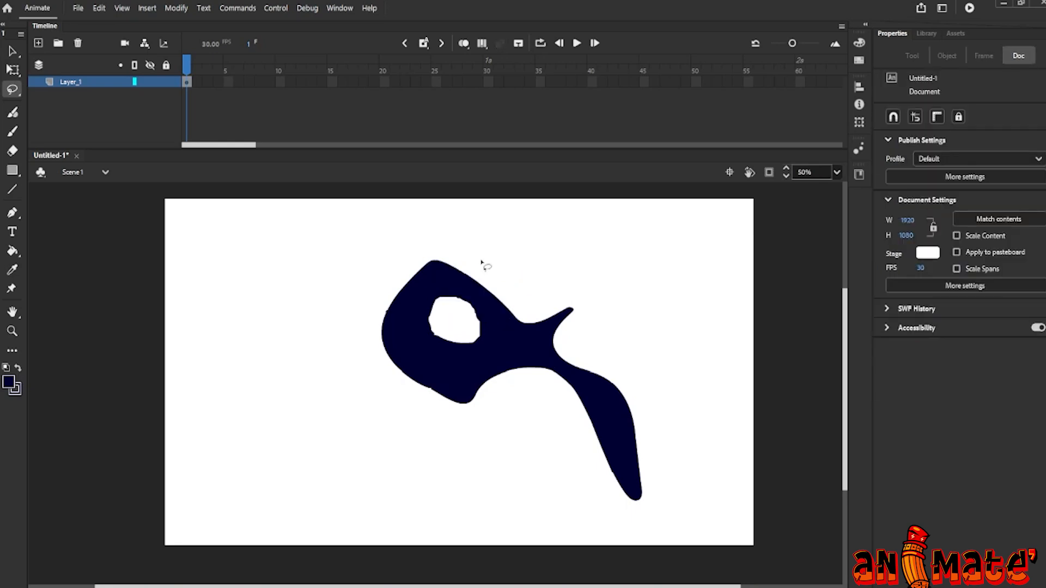
- Switch to the Polygon tool and outline a zigzag selection area across the left lobe and middle of the shape
{"action": "left_click", "coordinate": [19, 95]}
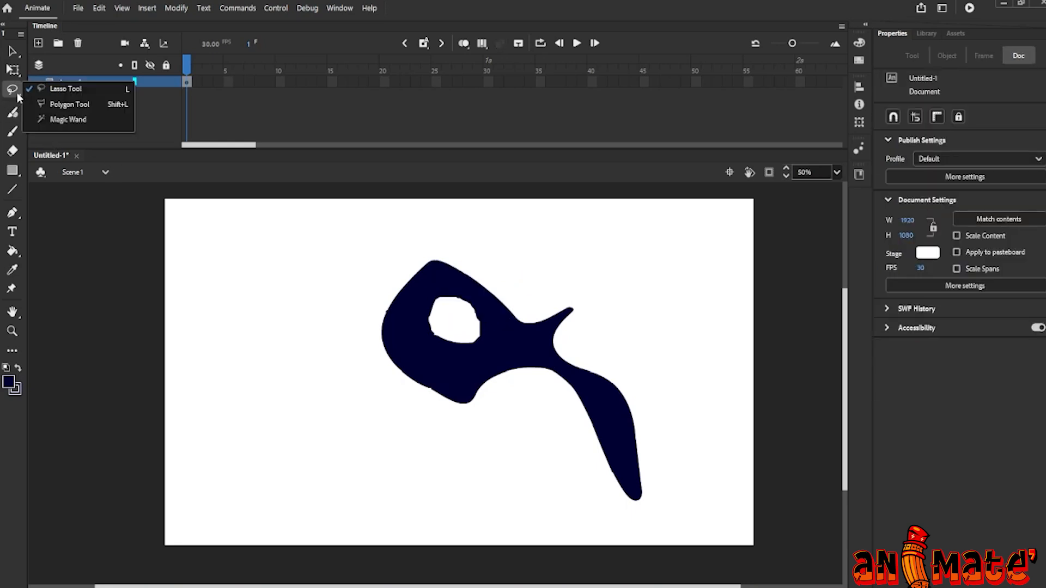
{"action": "left_click", "coordinate": [69, 104]}
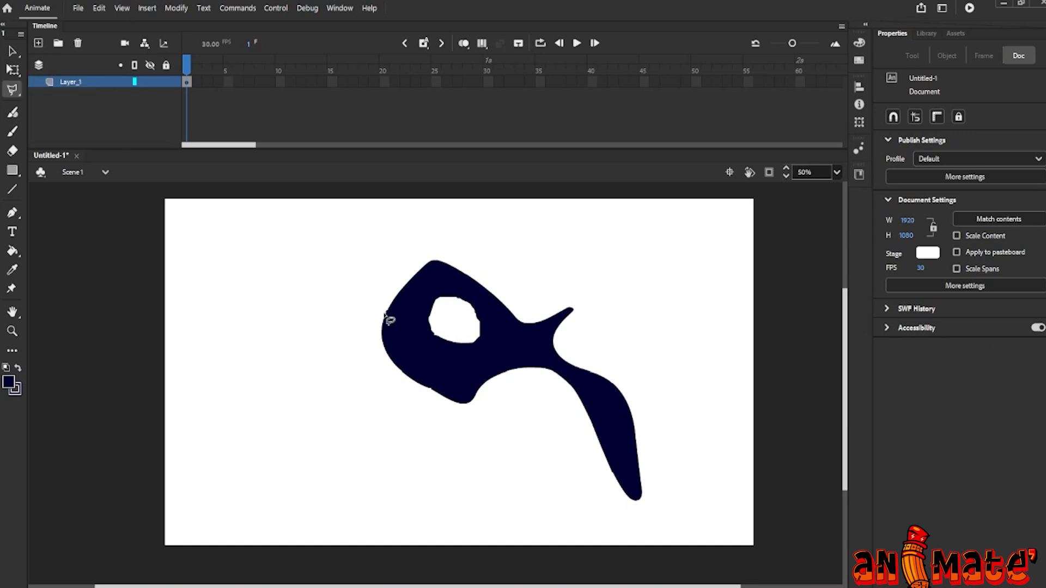
{"action": "left_click", "coordinate": [366, 273]}
{"action": "left_click", "coordinate": [423, 317]}
{"action": "left_click", "coordinate": [476, 261]}
{"action": "left_click", "coordinate": [505, 346]}
{"action": "left_click", "coordinate": [565, 284]}
{"action": "left_click", "coordinate": [551, 353]}
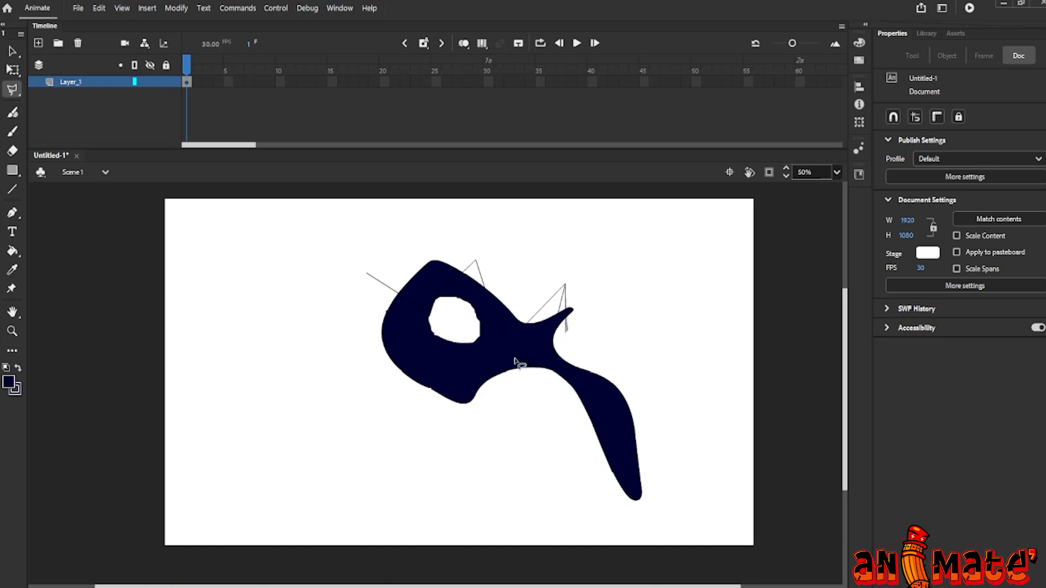
{"action": "left_click", "coordinate": [399, 329]}
{"action": "left_click", "coordinate": [371, 279]}
- Close the zigzag polygon selection at the left edge, try deleting the selected area, and undo the deletion
{"action": "right_click", "coordinate": [429, 344]}
{"action": "key", "text": "Escape"}
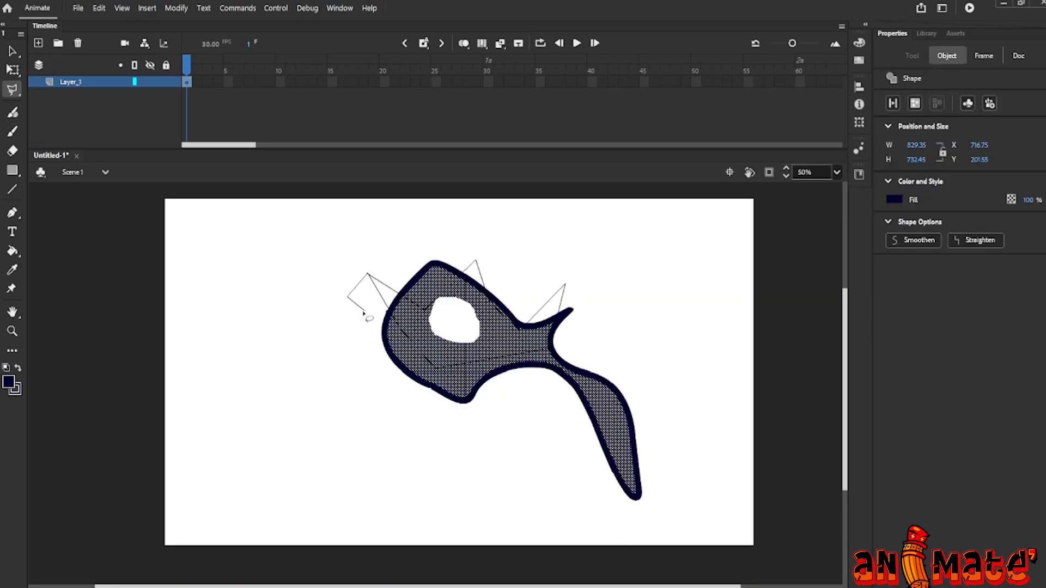
{"action": "right_click", "coordinate": [429, 344]}
{"action": "left_click", "coordinate": [339, 335]}
{"action": "double_click", "coordinate": [389, 339]}
{"action": "key", "text": "v"}
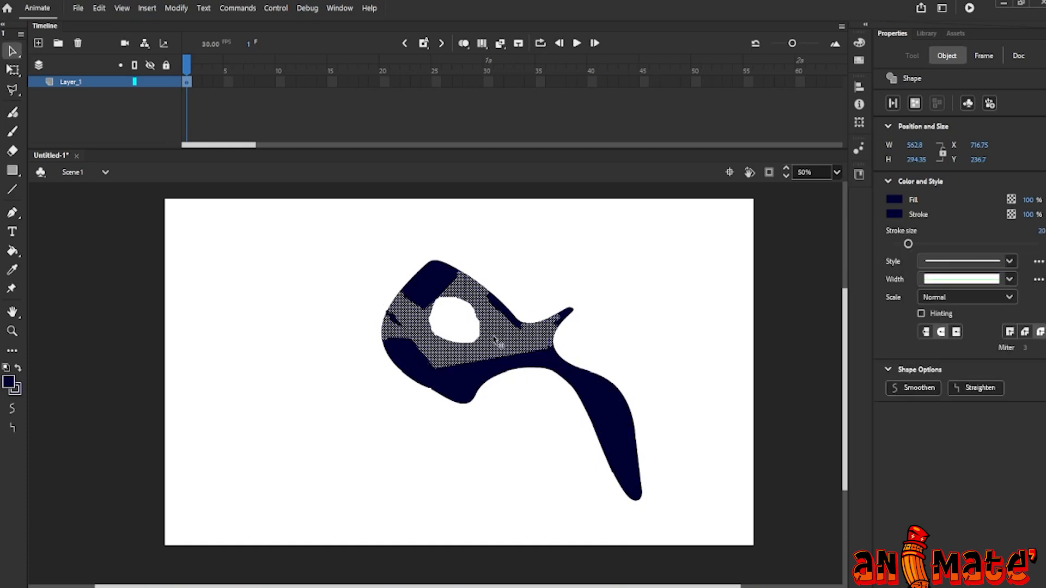
{"action": "key", "text": "Delete"}
{"action": "key", "text": "ctrl+z"}
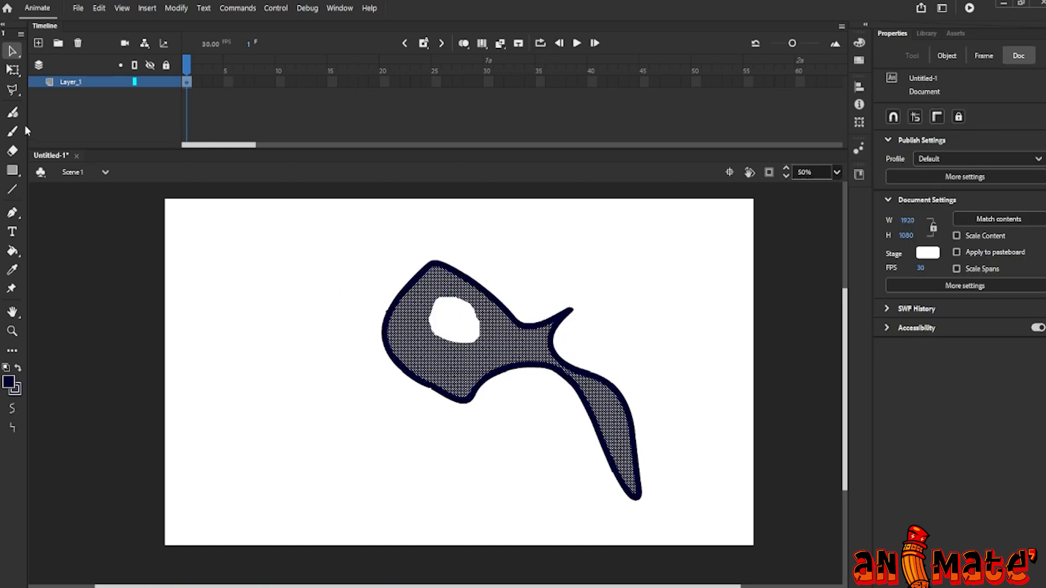
- Select another angular area with the Polygon tool, try deleting it and undo, then move the selected pieces left of the shape
{"action": "left_click", "coordinate": [12, 88]}
{"action": "mouse_move", "coordinate": [382, 272]}
{"action": "left_mouse_down"}
{"action": "mouse_move", "coordinate": [434, 365]}
{"action": "mouse_move", "coordinate": [506, 315]}
{"action": "mouse_move", "coordinate": [512, 281]}
{"action": "mouse_move", "coordinate": [505, 298]}
{"action": "mouse_move", "coordinate": [530, 350]}
{"action": "mouse_move", "coordinate": [577, 340]}
{"action": "left_mouse_up"}
{"action": "key", "text": "v"}
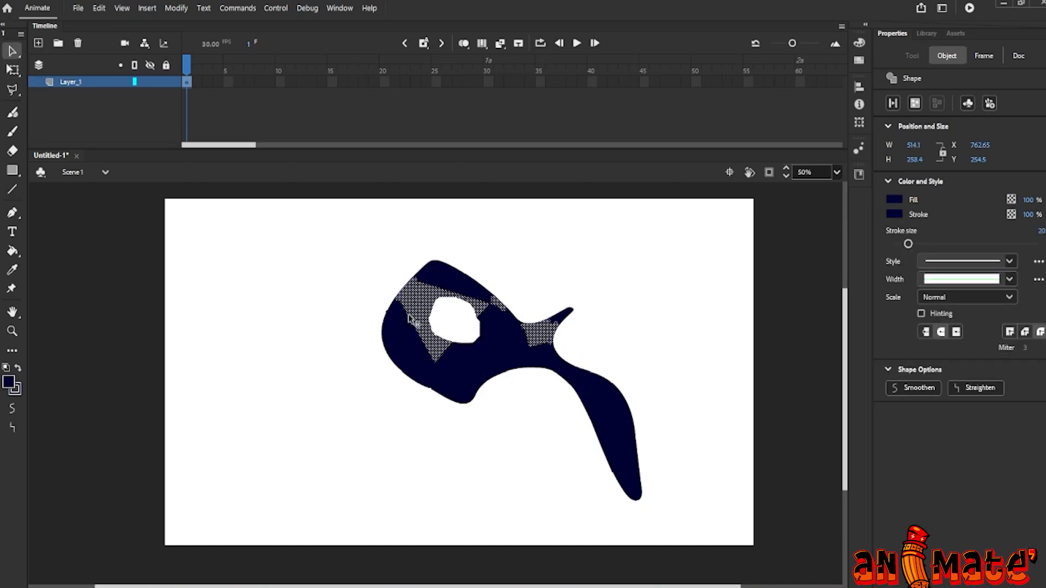
{"action": "key", "text": "Delete"}
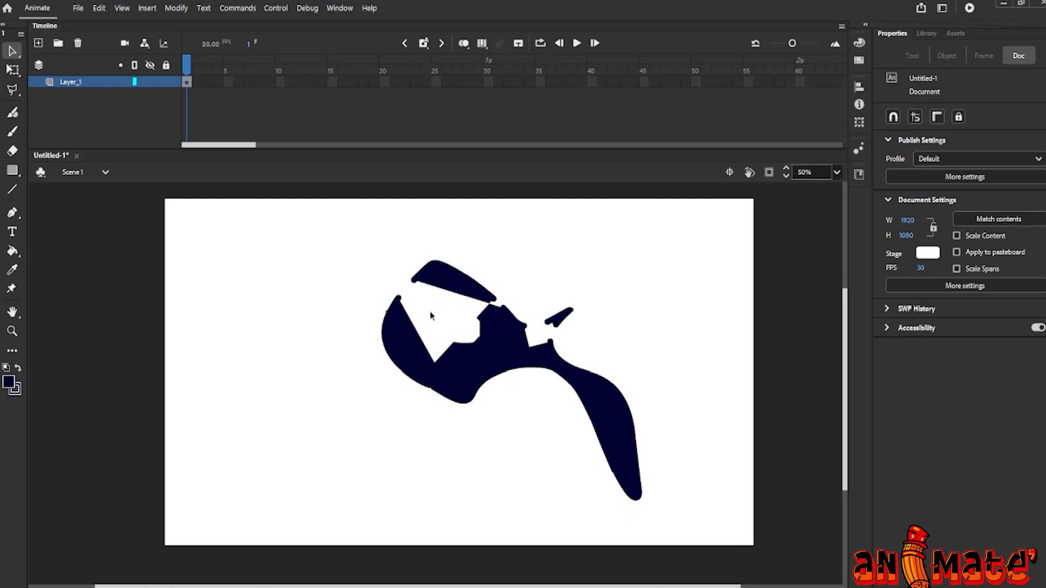
{"action": "key", "text": "ctrl+z"}
{"action": "mouse_move", "coordinate": [429, 308]}
{"action": "left_mouse_down"}
{"action": "mouse_move", "coordinate": [315, 287]}
{"action": "mouse_move", "coordinate": [258, 321]}
{"action": "left_mouse_up"}
- Select all the pieces on the stage and delete them
{"action": "mouse_move", "coordinate": [200, 242]}
{"action": "left_mouse_down"}
{"action": "mouse_move", "coordinate": [300, 316]}
{"action": "mouse_move", "coordinate": [711, 518]}
{"action": "mouse_move", "coordinate": [704, 511]}
{"action": "left_mouse_up"}
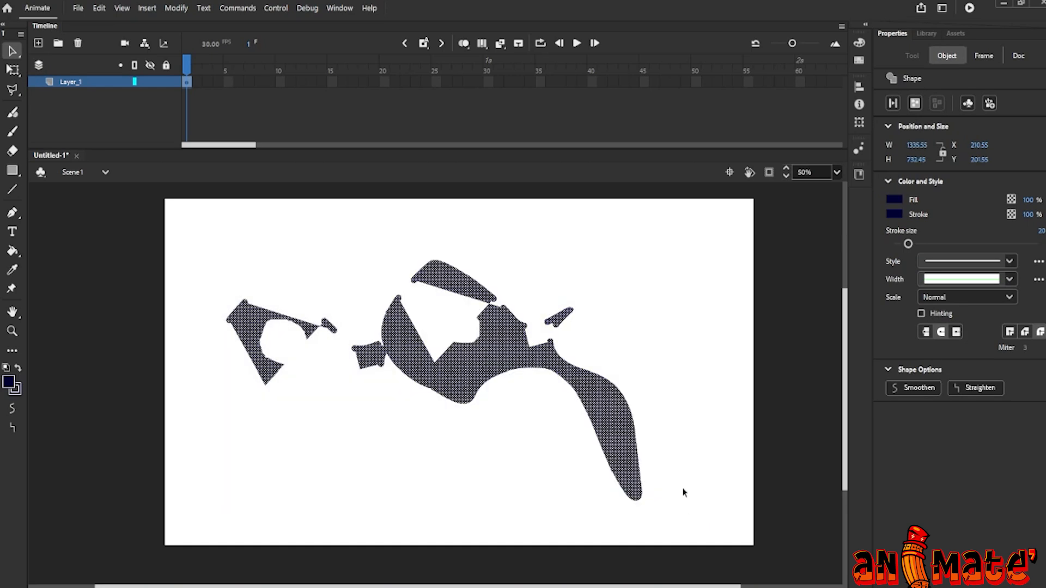
{"action": "key", "text": "Delete"}
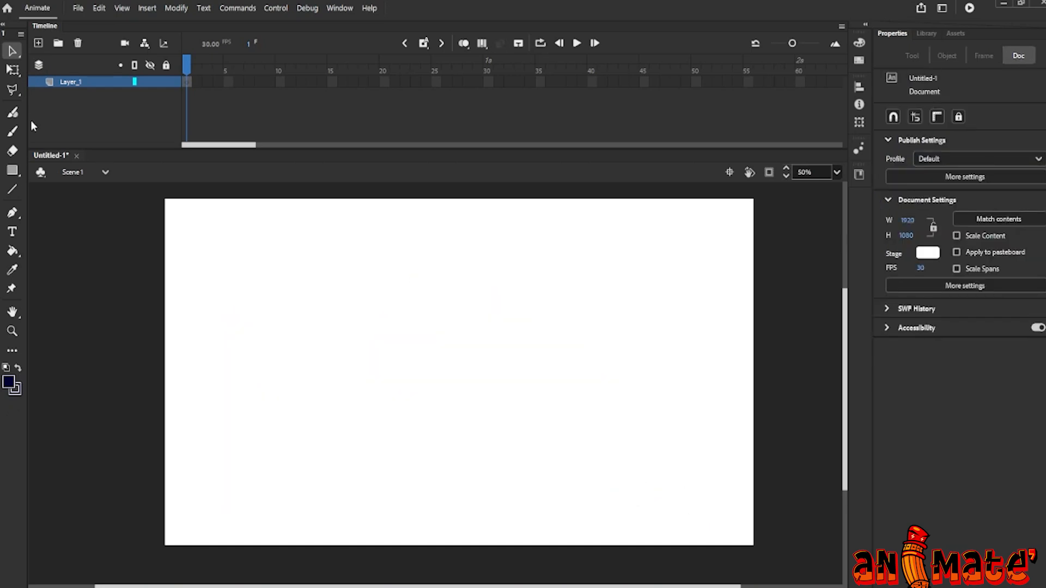
{"action": "left_click", "coordinate": [19, 93]}
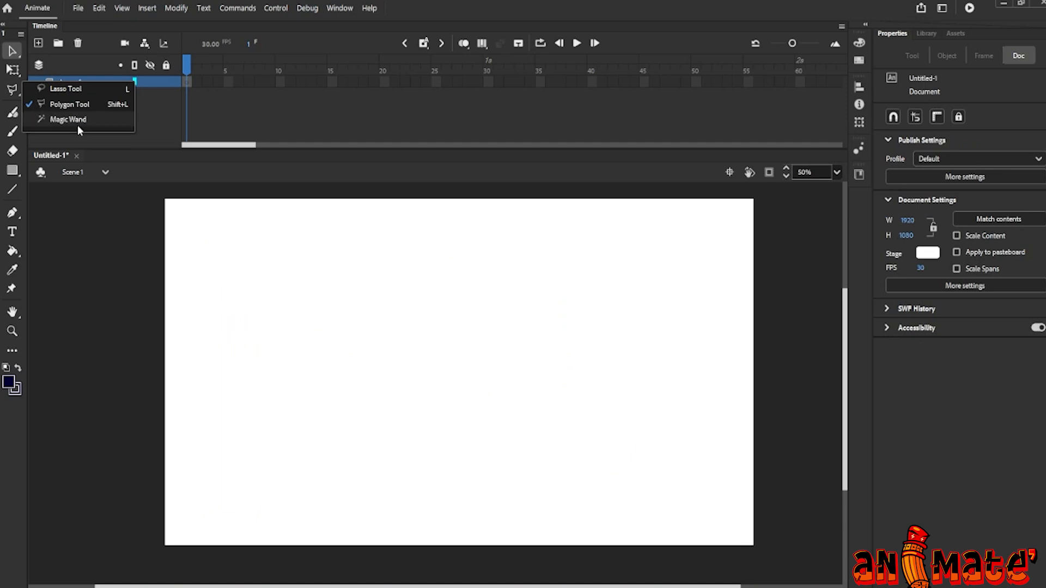
{"action": "left_click", "coordinate": [136, 256]}
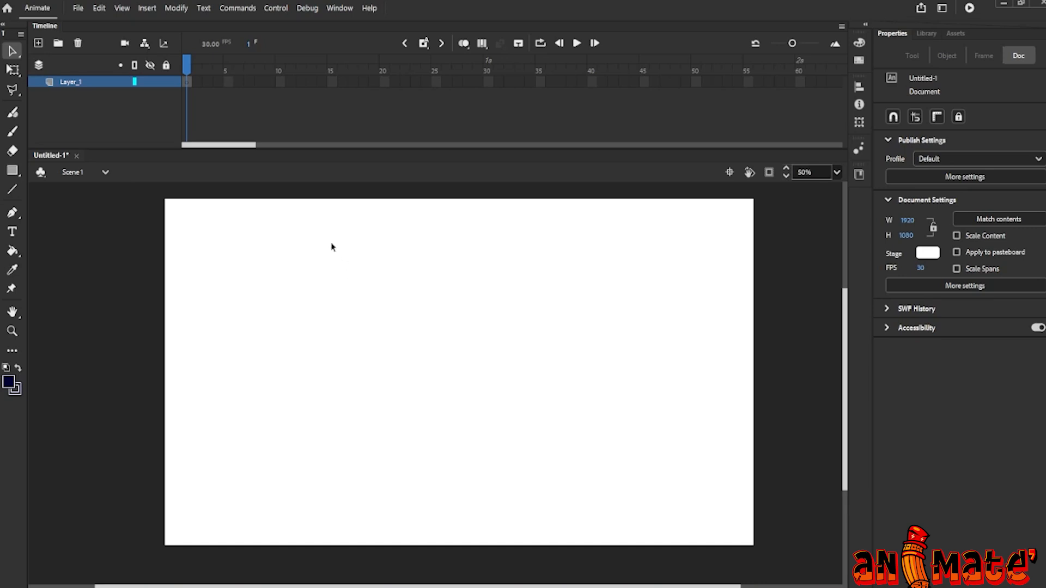
- Import the blue-circle silhouette image from Downloads to the stage and move it to about X 0, Y 6
{"action": "left_click", "coordinate": [77, 11]}
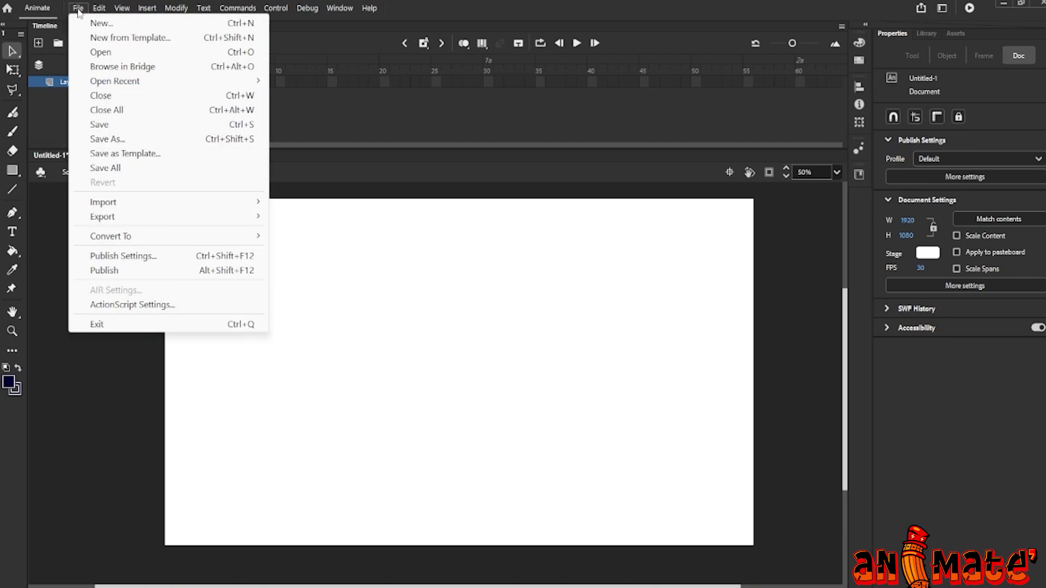
{"action": "mouse_move", "coordinate": [169, 208]}
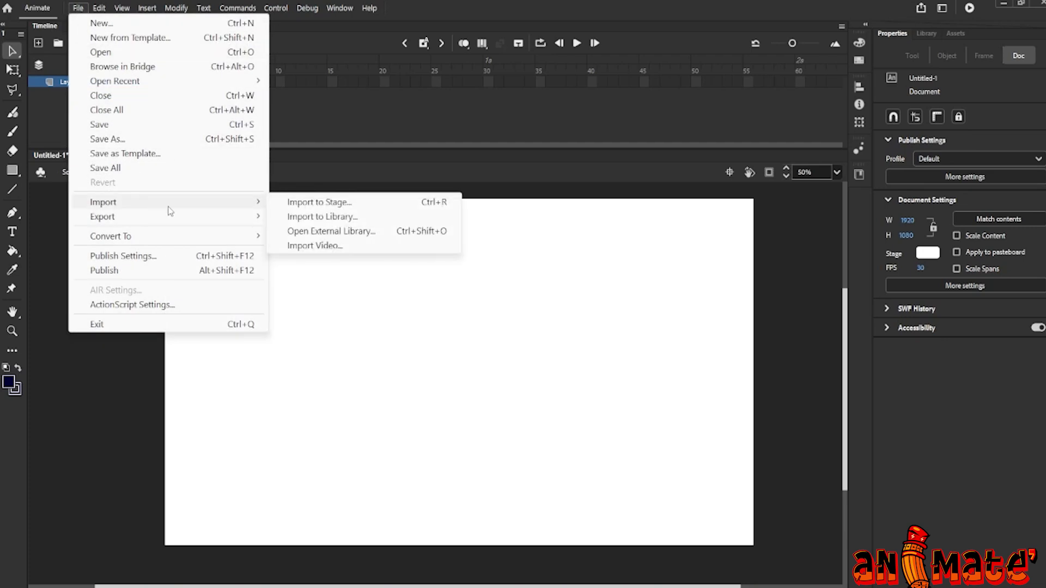
{"action": "left_click", "coordinate": [322, 202]}
{"action": "left_click", "coordinate": [132, 153]}
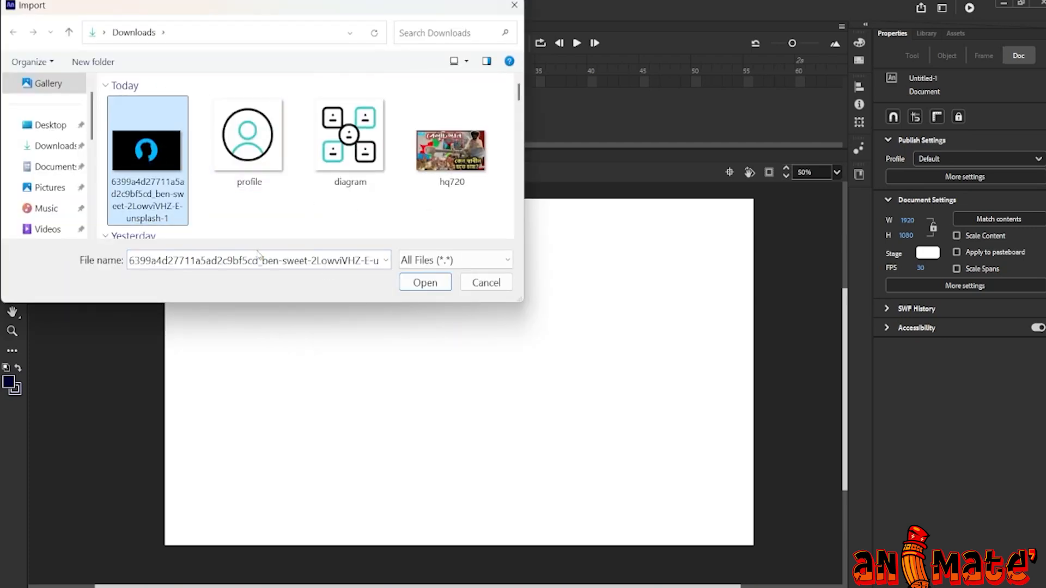
{"action": "left_click", "coordinate": [425, 283]}
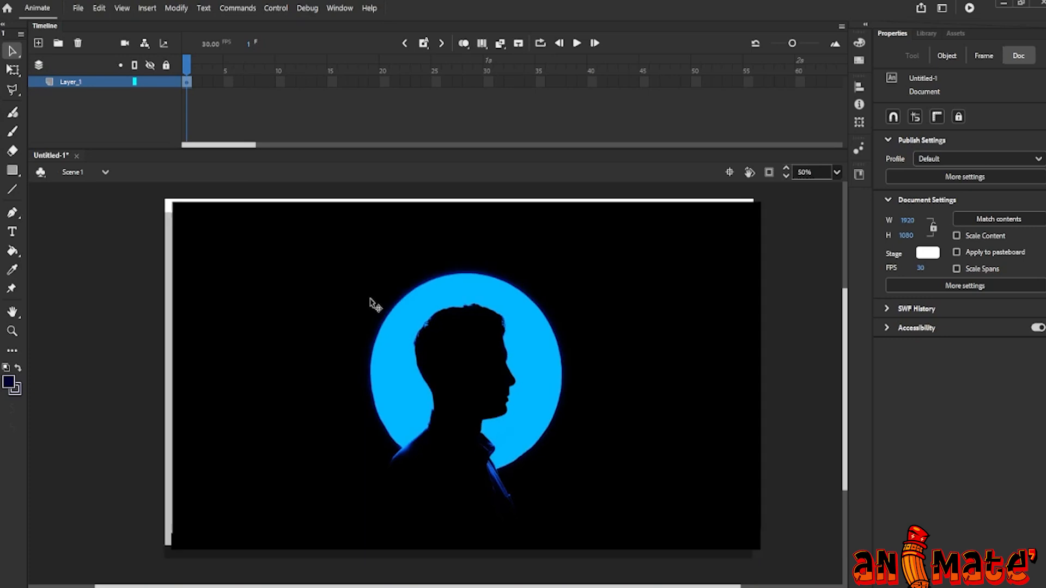
{"action": "left_click_drag", "start_coordinate": [358, 300], "coordinate": [360, 297]}
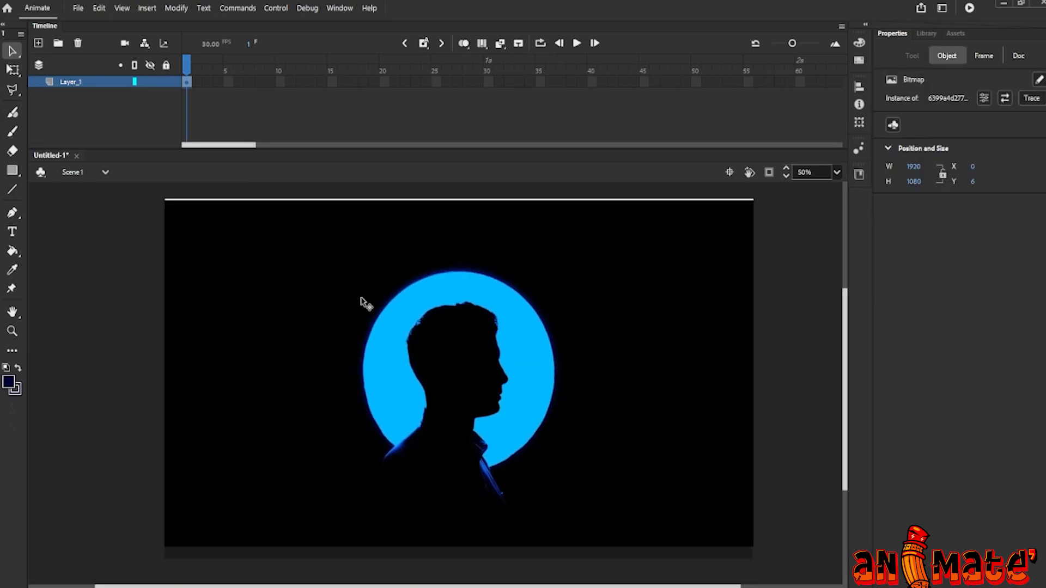
- Move the silhouette image up to X 0, Y -2 and break the bitmap apart into an editable shape
{"action": "left_click_drag", "start_coordinate": [354, 268], "coordinate": [354, 266]}
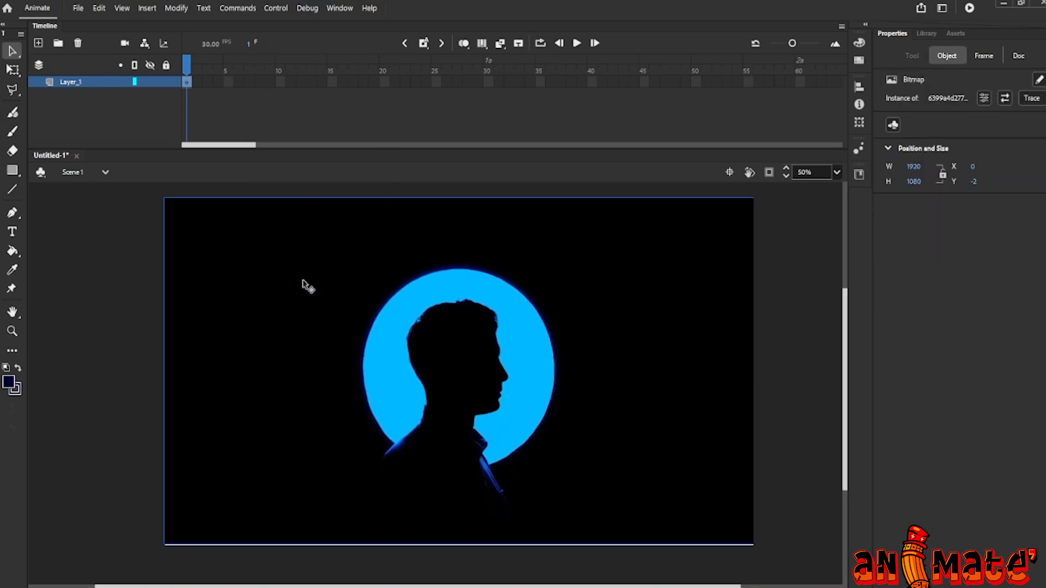
{"action": "left_click", "coordinate": [176, 8]}
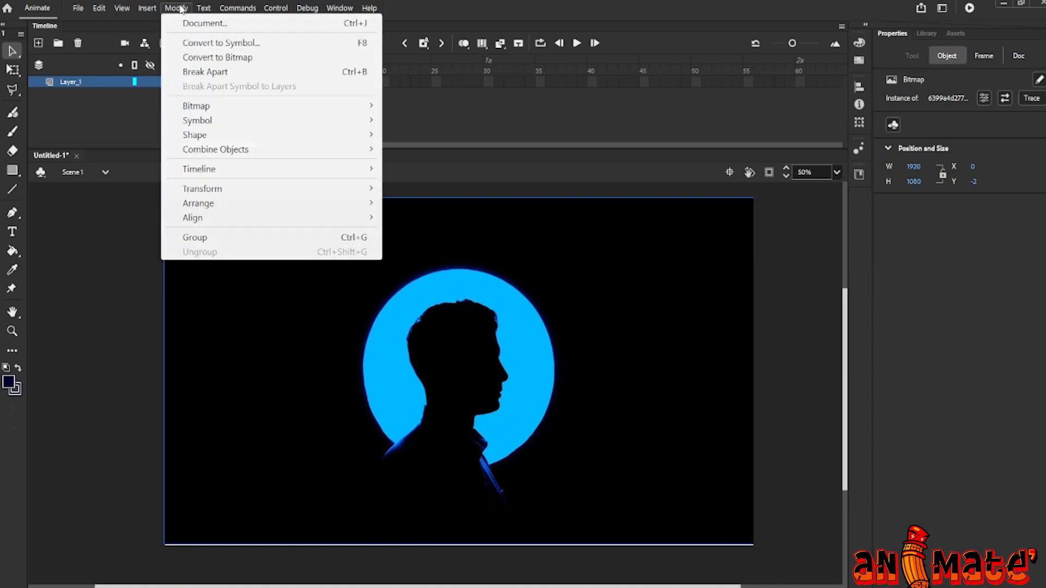
{"action": "left_click", "coordinate": [213, 75]}
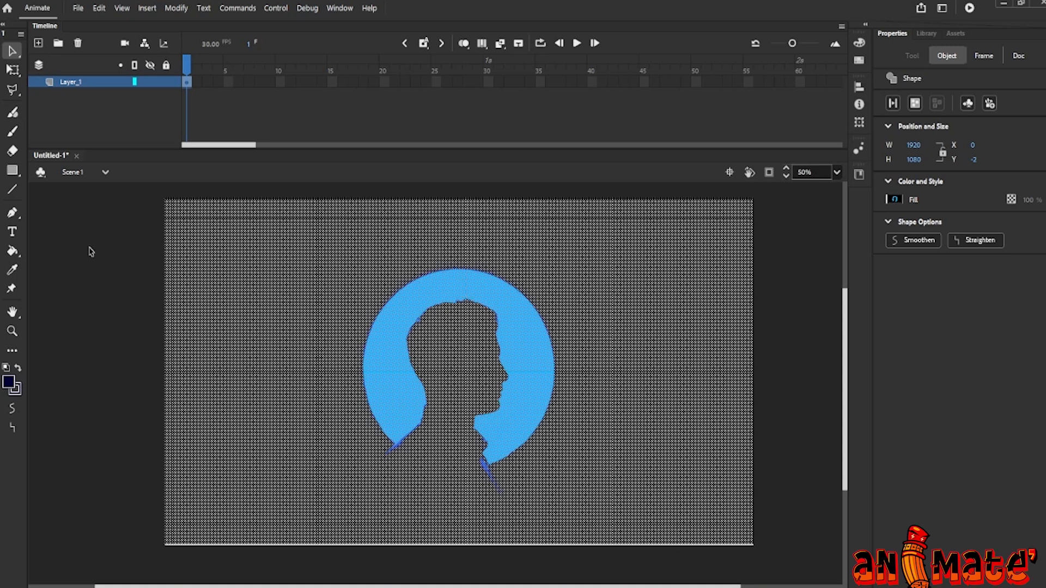
- Select the black background with the Magic Wand, clear that selection, and select the light blue circle area around the head instead
{"action": "left_click", "coordinate": [20, 92]}
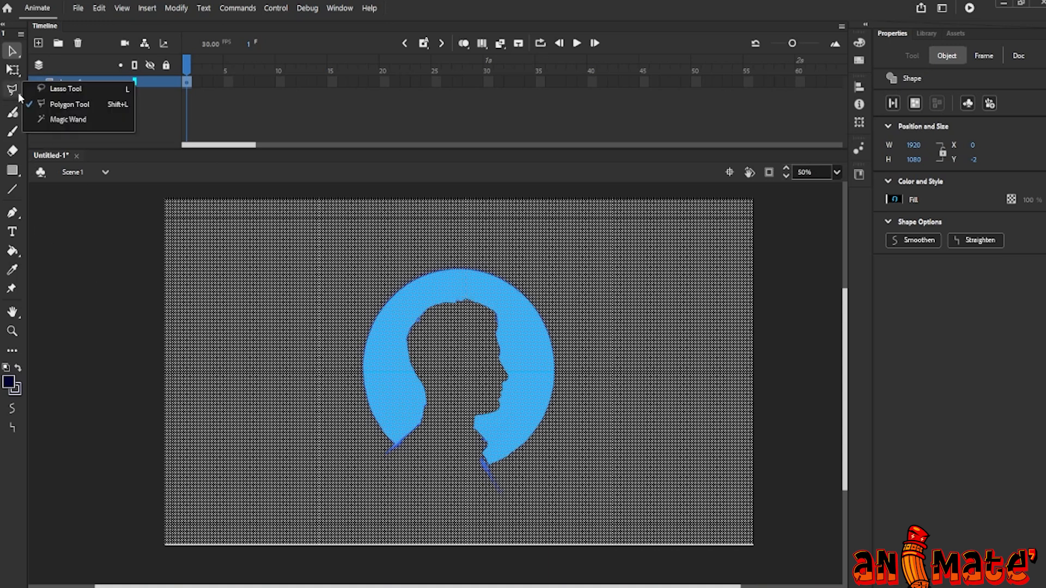
{"action": "left_click", "coordinate": [57, 122]}
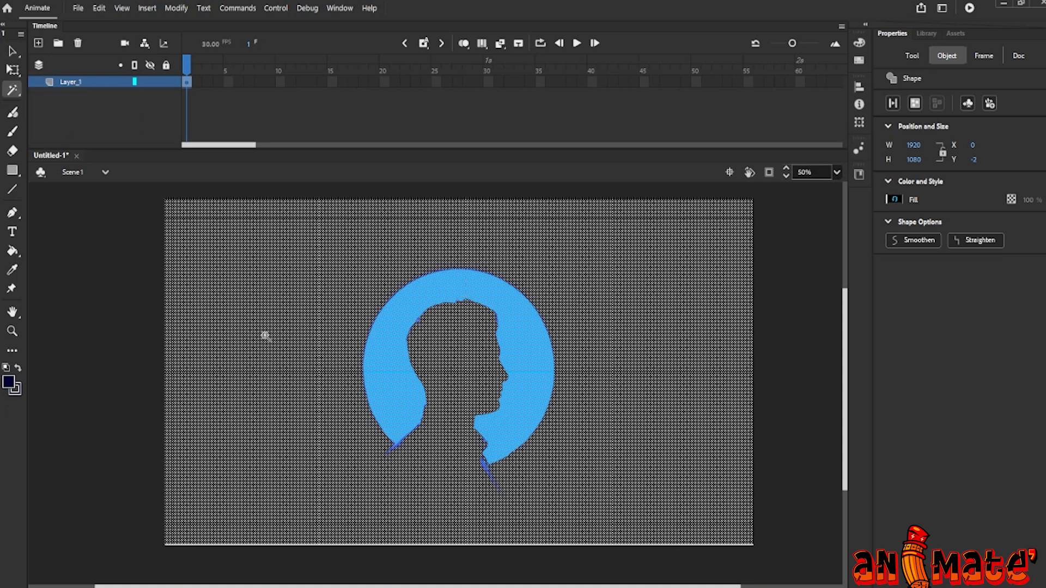
{"action": "left_click", "coordinate": [272, 342]}
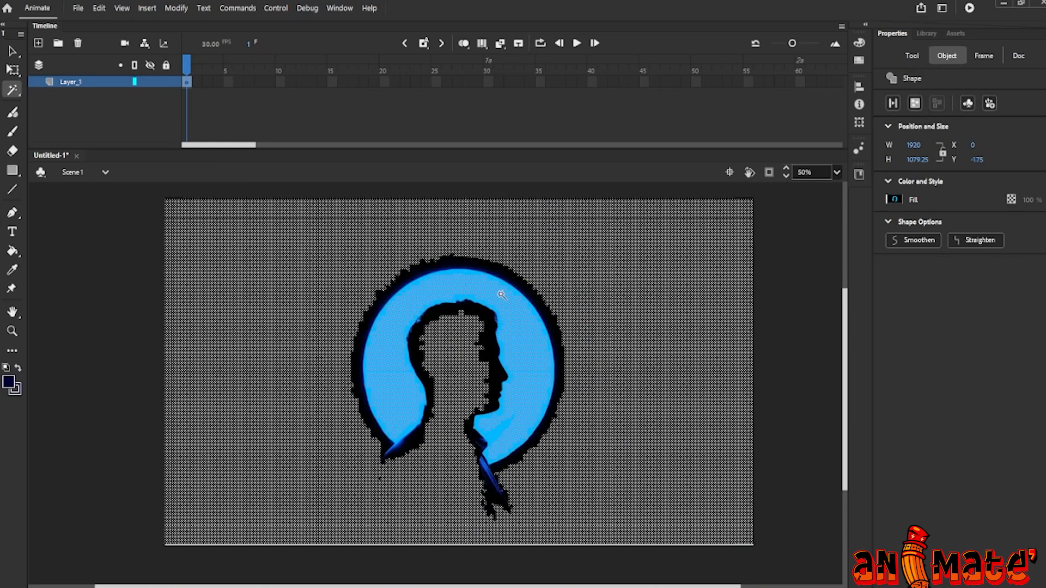
{"action": "key", "text": "ctrl+shift+a"}
{"action": "left_click", "coordinate": [507, 310]}
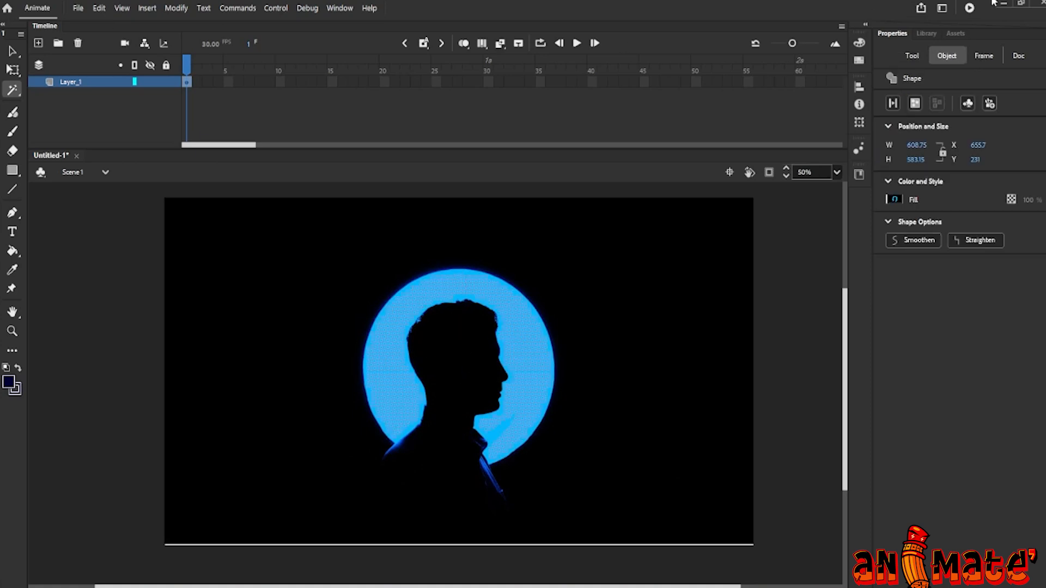
- Change the fill of the selected circle area to red and deselect it
{"action": "left_click", "coordinate": [7, 383]}
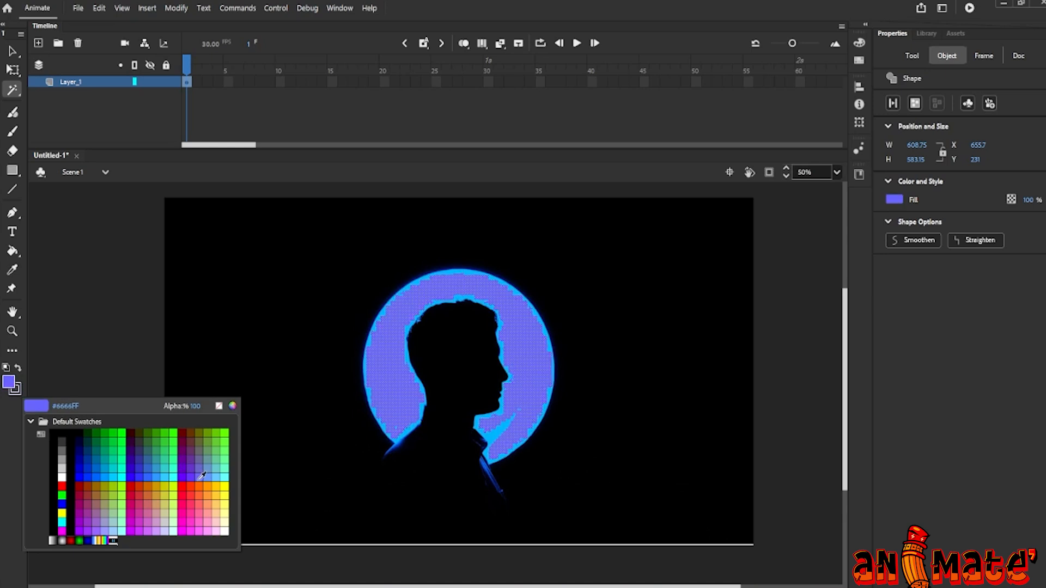
{"action": "left_click", "coordinate": [192, 496]}
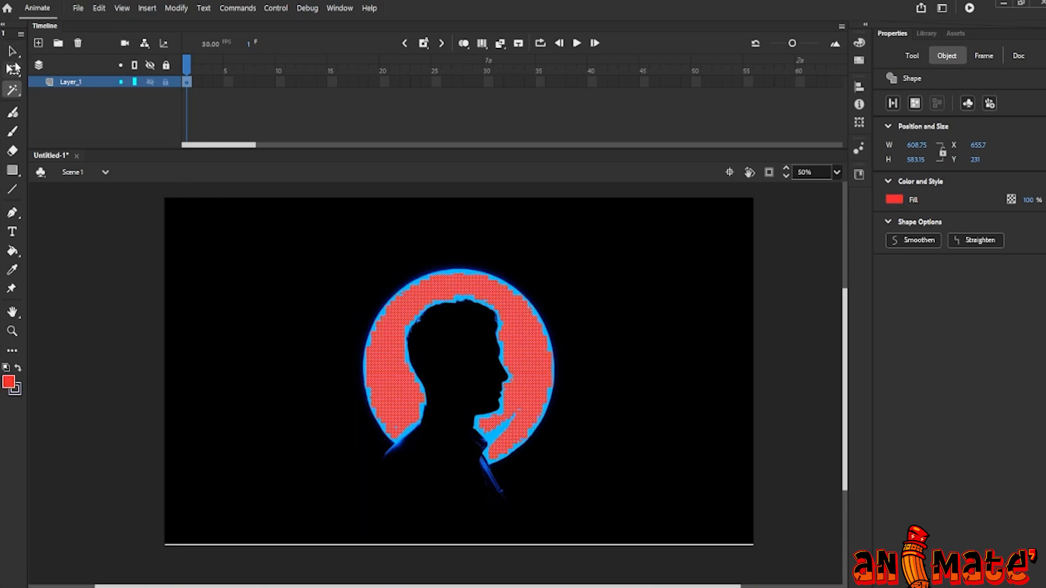
{"action": "left_click", "coordinate": [12, 51]}
{"action": "left_click", "coordinate": [113, 272]}
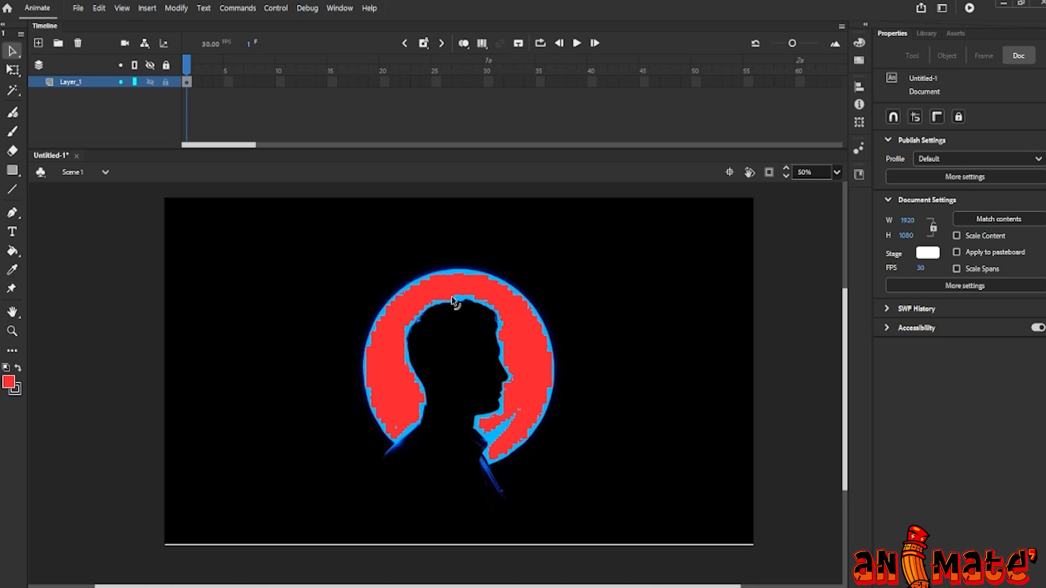
- Activate the Magic Wand again, switch back to the Selection tool, then select the red circle area and delete it
{"action": "left_click", "coordinate": [13, 90]}
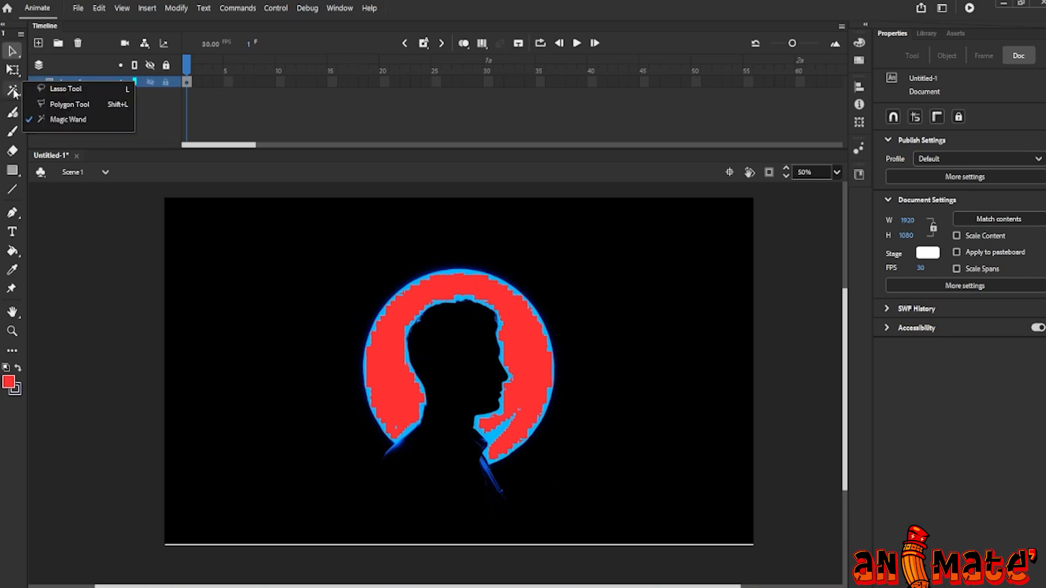
{"action": "left_click", "coordinate": [76, 119]}
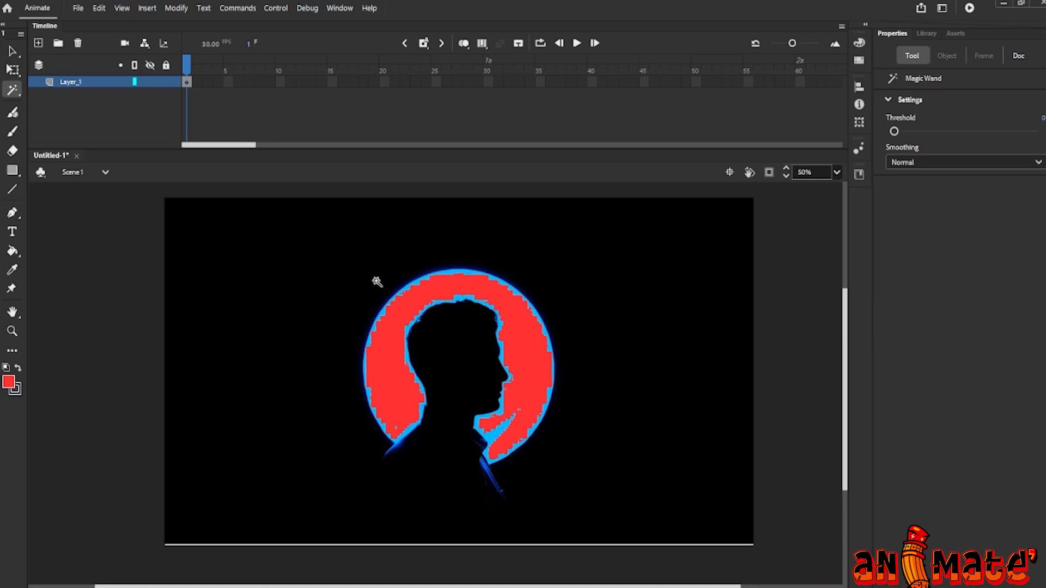
{"action": "left_click", "coordinate": [13, 51]}
{"action": "left_click", "coordinate": [396, 363]}
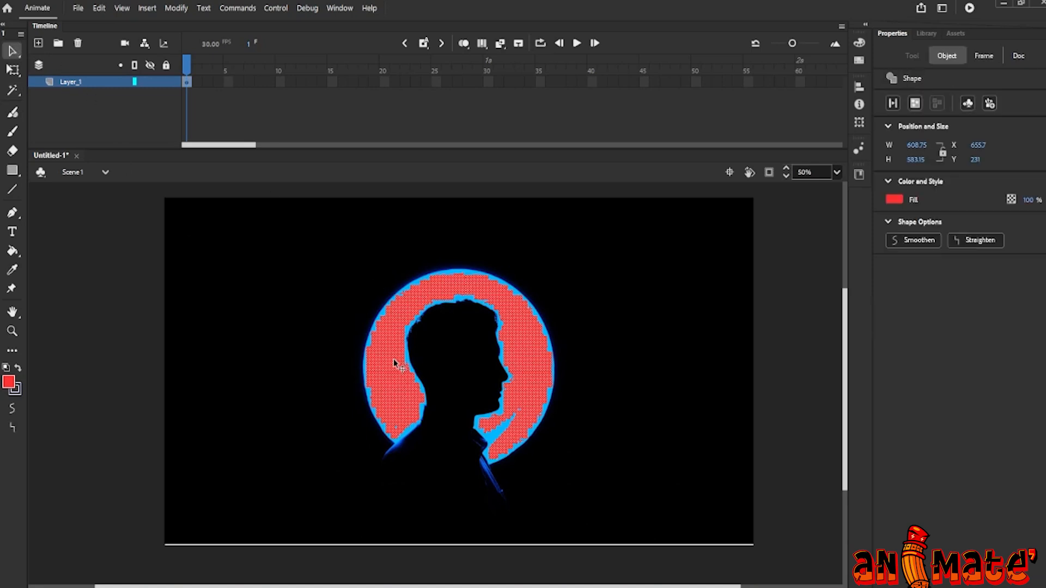
{"action": "key", "text": "Delete"}
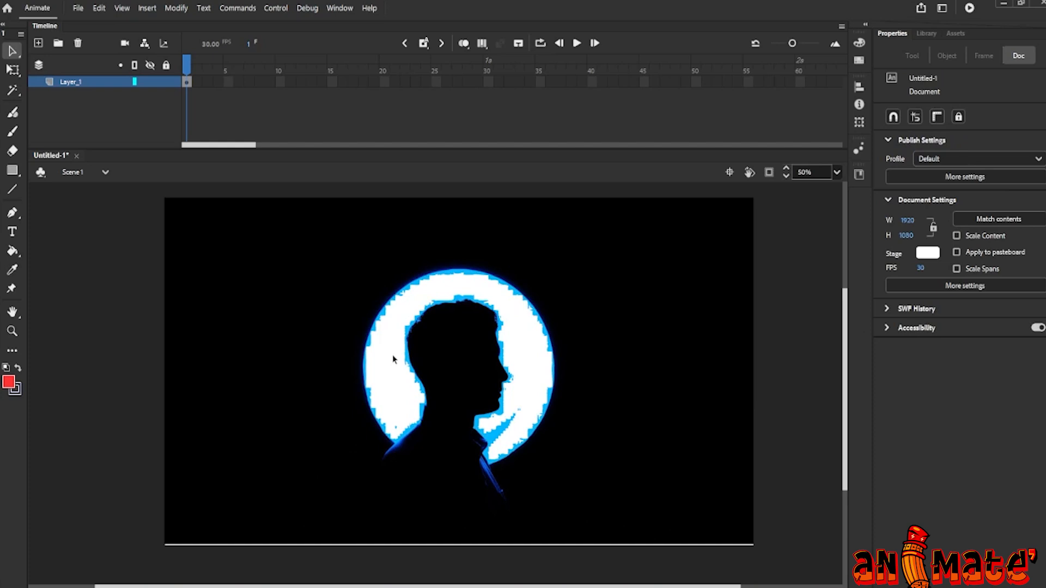